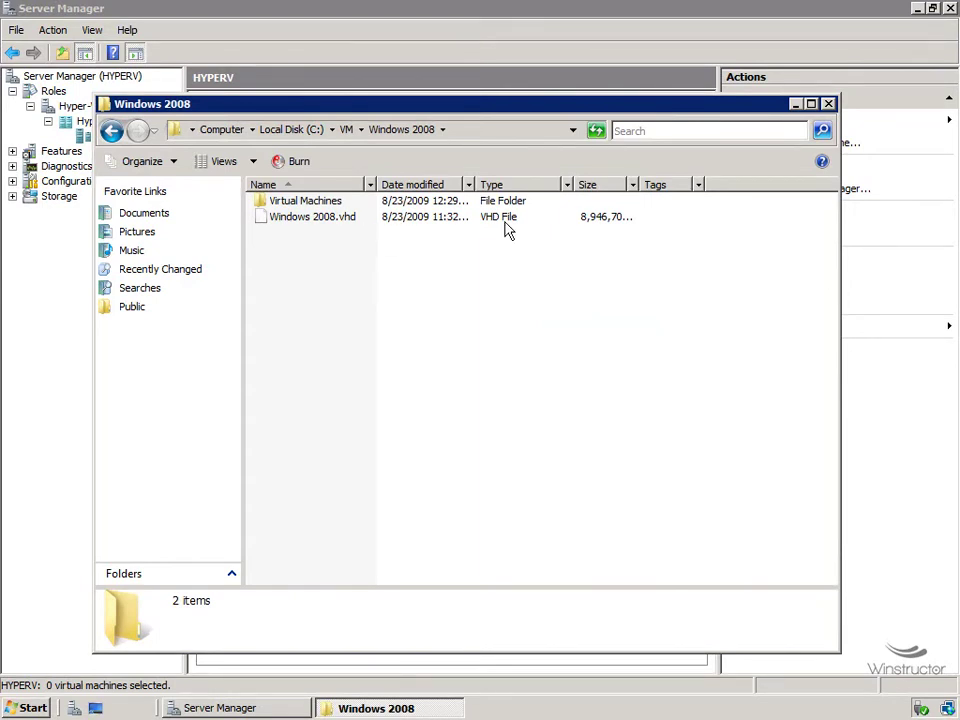
# Widen the Size column to show Windows 2008.vhd at 8,946,706 KB, then bring Server Manager forward.
pyautogui.doubleClick(638, 182)
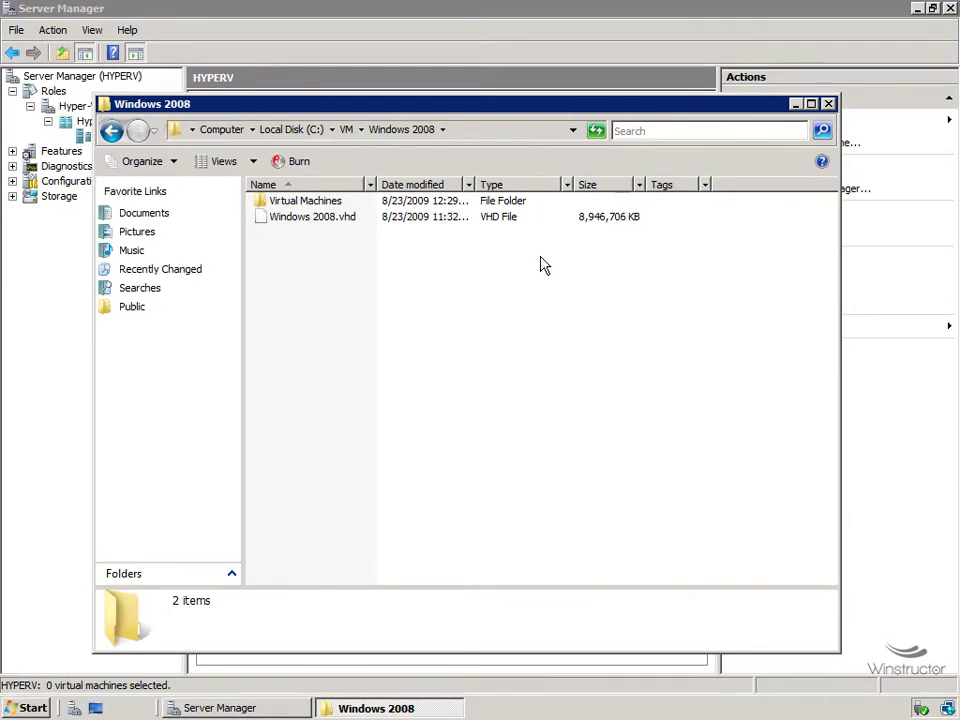
pyautogui.moveTo(484, 105); pyautogui.dragTo(585, 310)
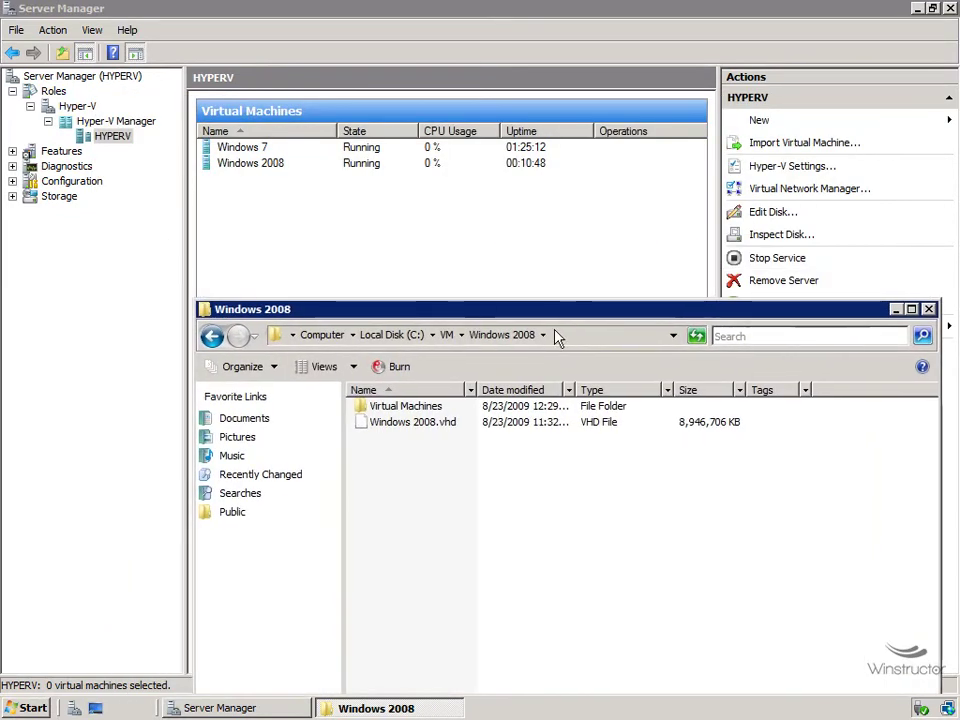
pyautogui.click(388, 208)
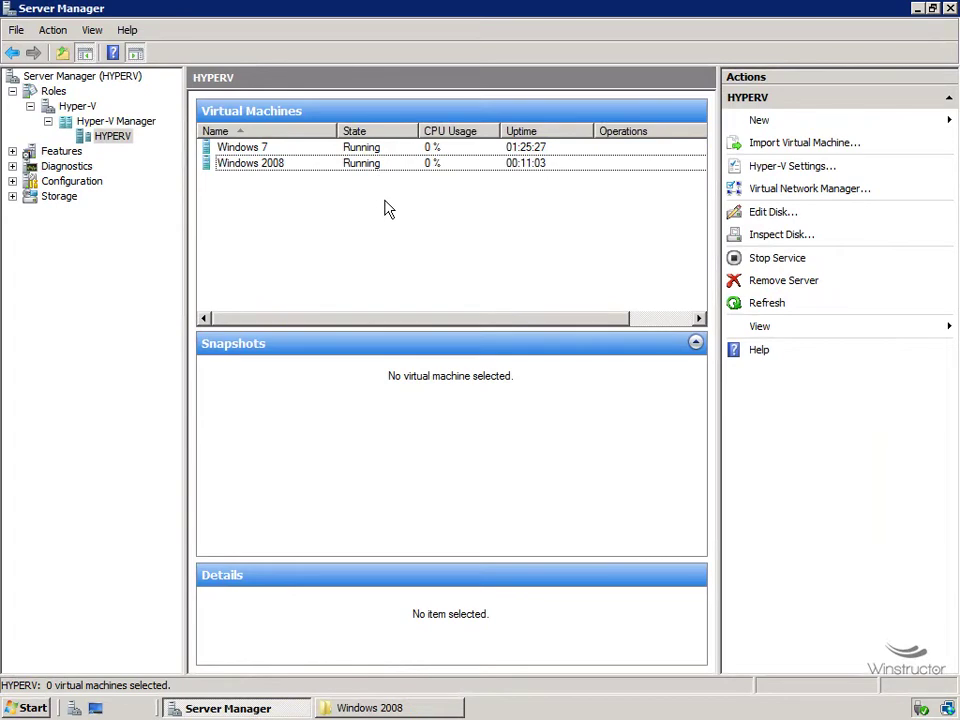
# Snapshot the running Windows 2008 VM, creating the 11:34:46 PM snapshot.
pyautogui.click(352, 166)
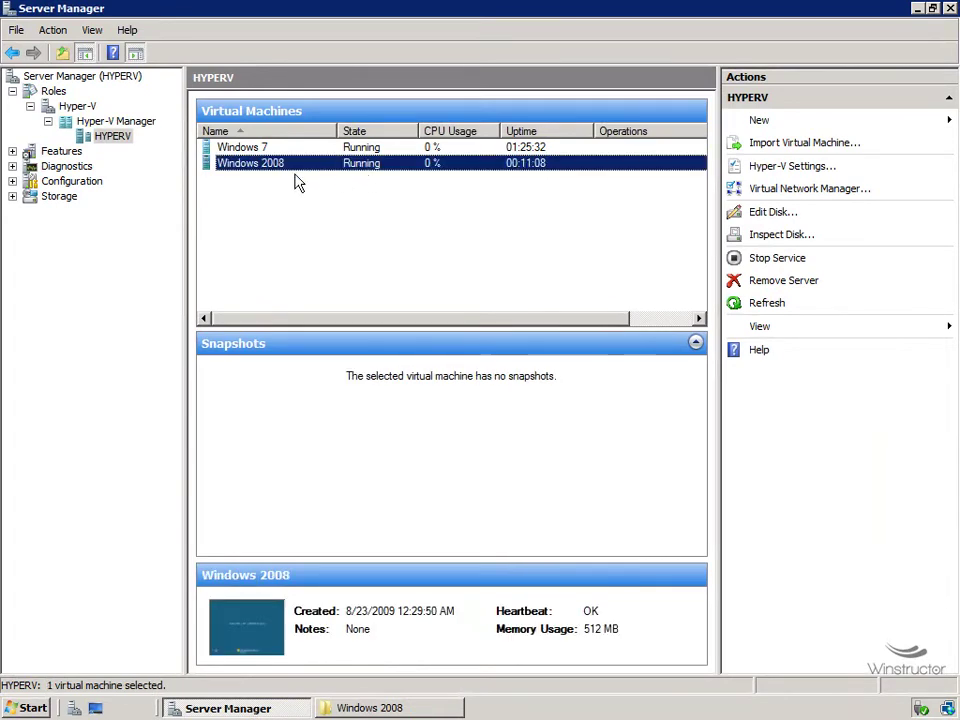
pyautogui.rightClick(368, 172)
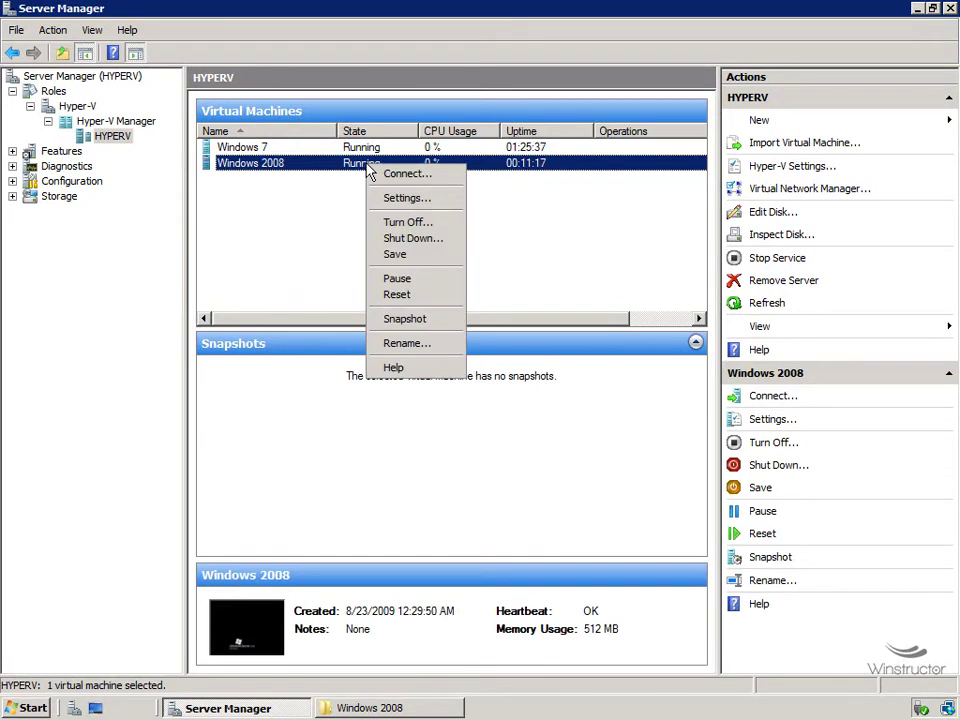
pyautogui.click(410, 320)
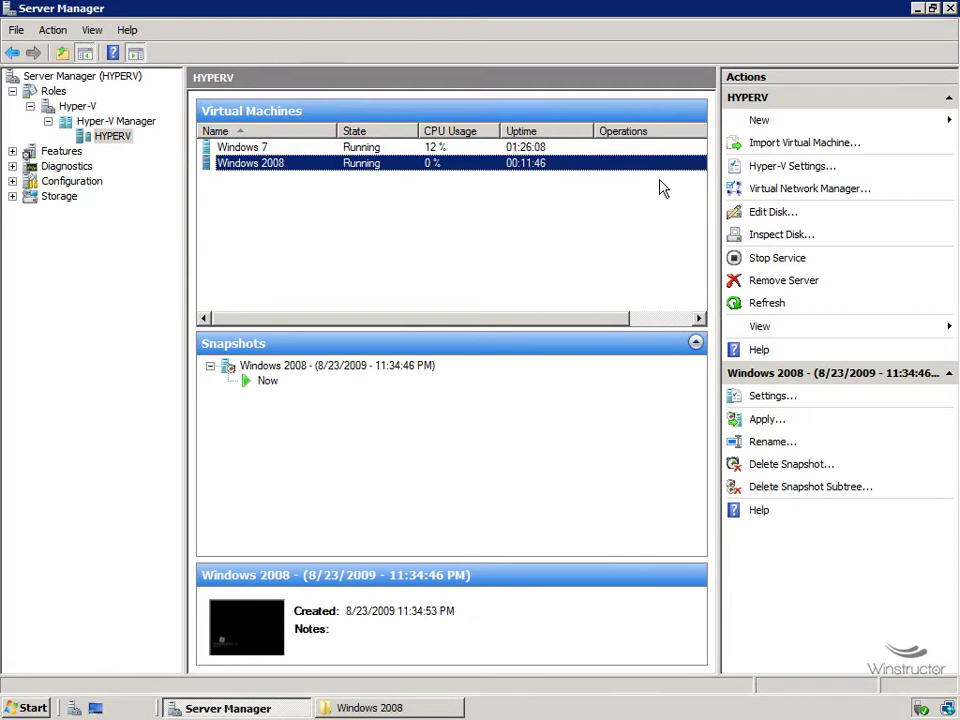
# Open the Snapshots folder in the Windows 2008 folder window and widen the Name column.
pyautogui.click(447, 711)
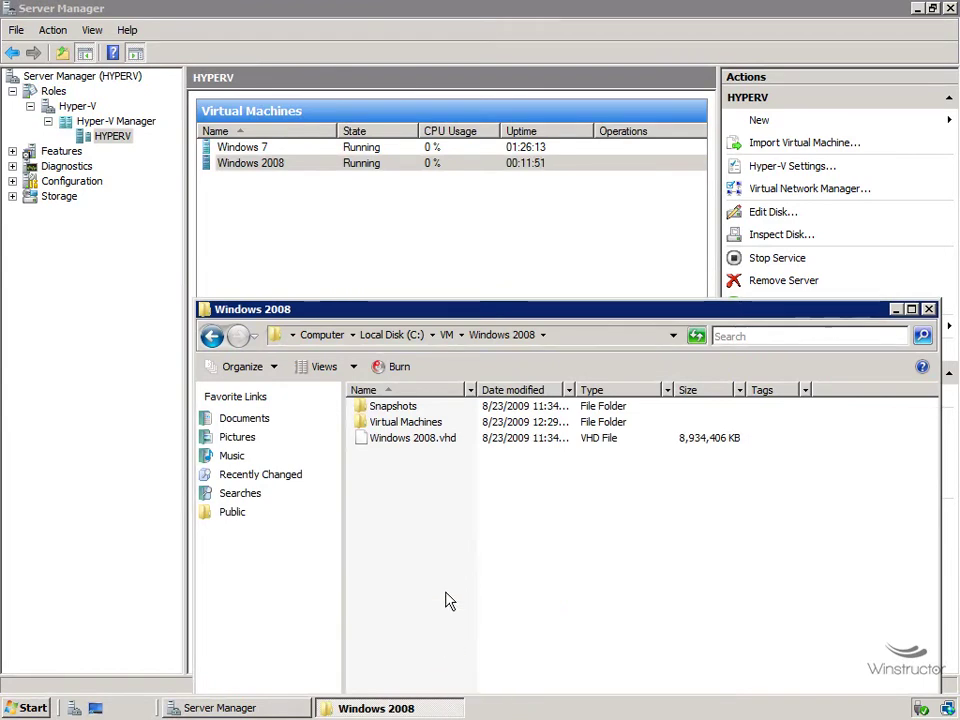
pyautogui.doubleClick(412, 410)
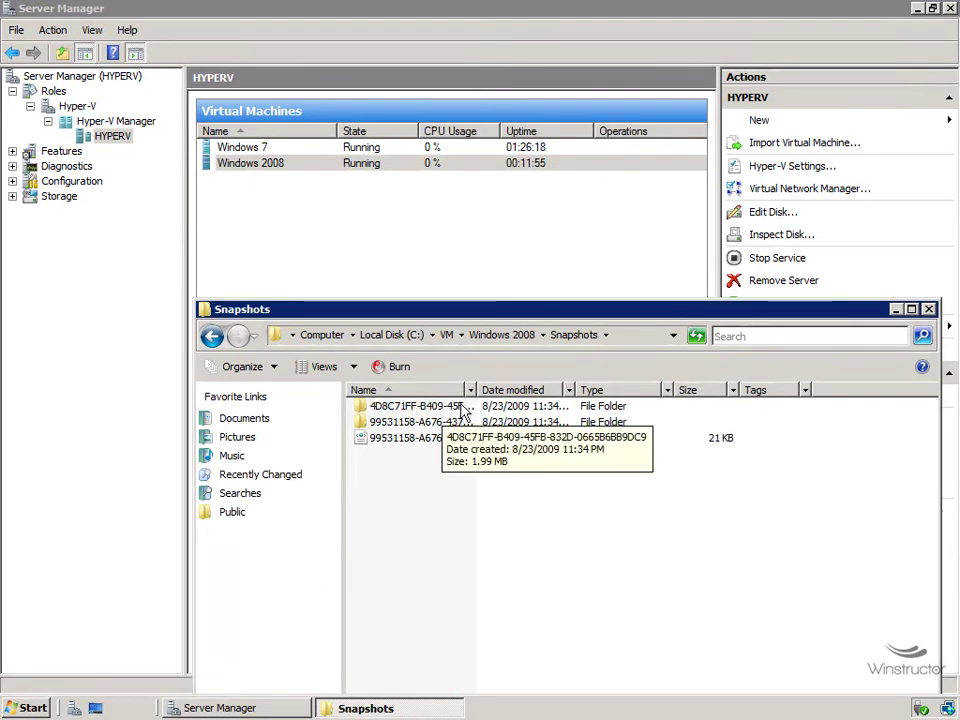
pyautogui.moveTo(467, 452)
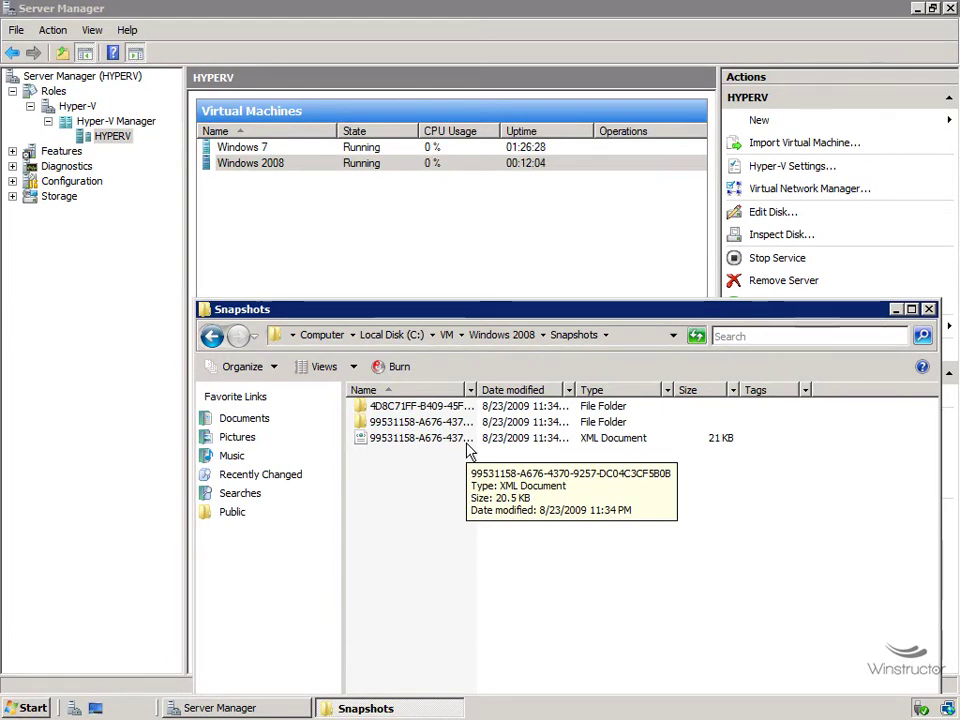
pyautogui.doubleClick(476, 386)
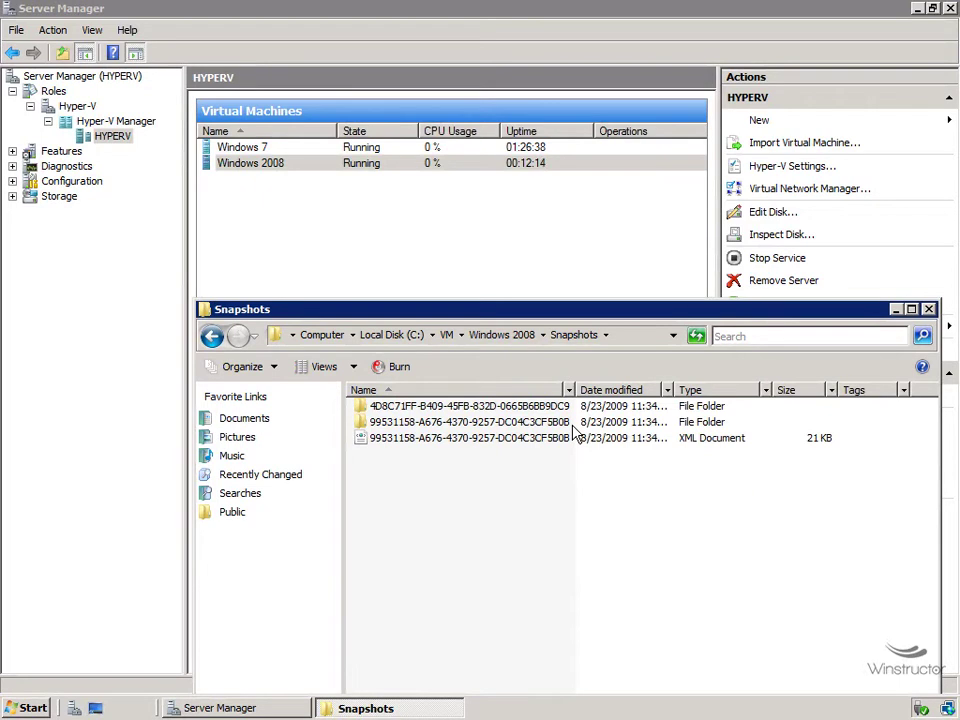
# Open the 4D8C71FF-B409-45FB-832D-0665B6BB9DC9 subfolder, widening Name to show both AVHD file names.
pyautogui.click(552, 408)
pyautogui.doubleClick(552, 408)
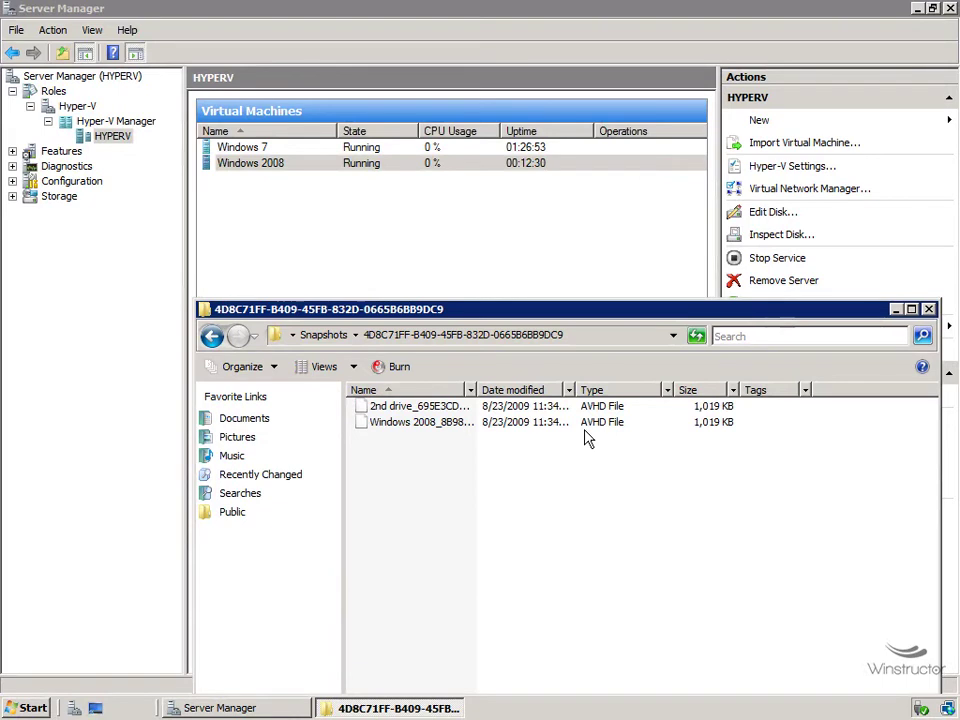
pyautogui.moveTo(485, 389)
pyautogui.mouseDown()
pyautogui.moveTo(503, 392)
pyautogui.moveTo(483, 390)
pyautogui.mouseUp()
pyautogui.doubleClick(478, 389)
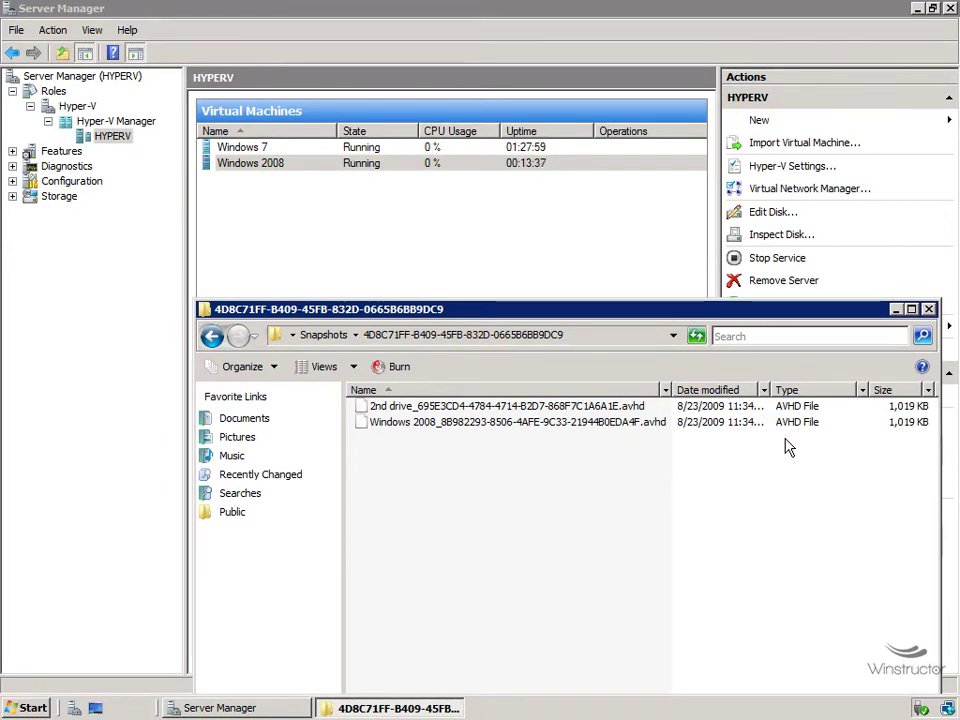
pyautogui.click(330, 335)
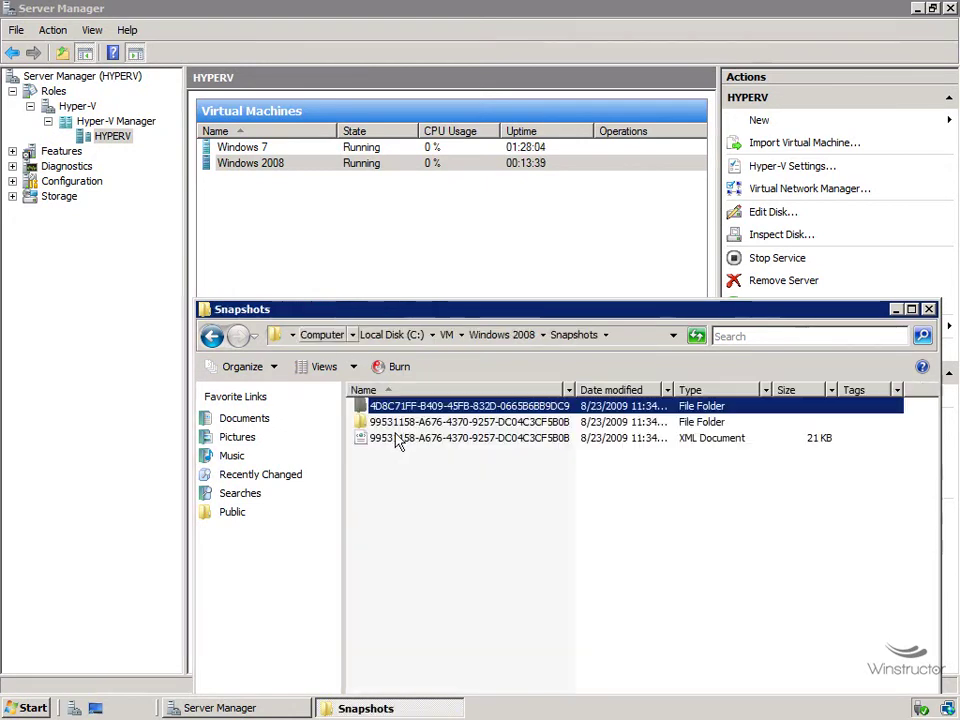
pyautogui.click(530, 336)
pyautogui.click(443, 442)
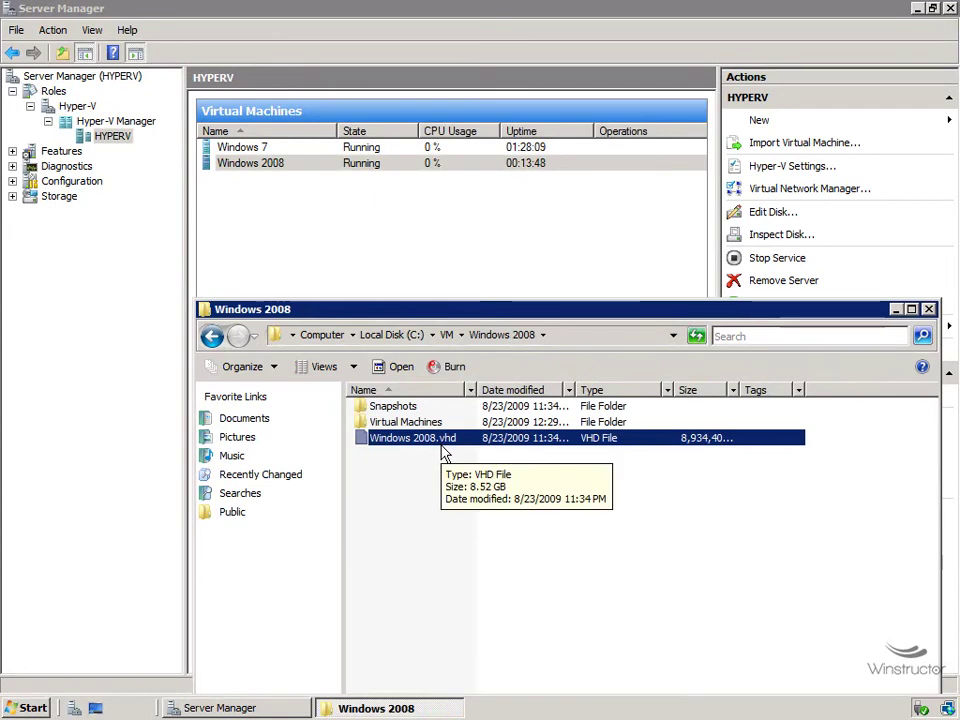
pyautogui.doubleClick(398, 407)
pyautogui.doubleClick(435, 422)
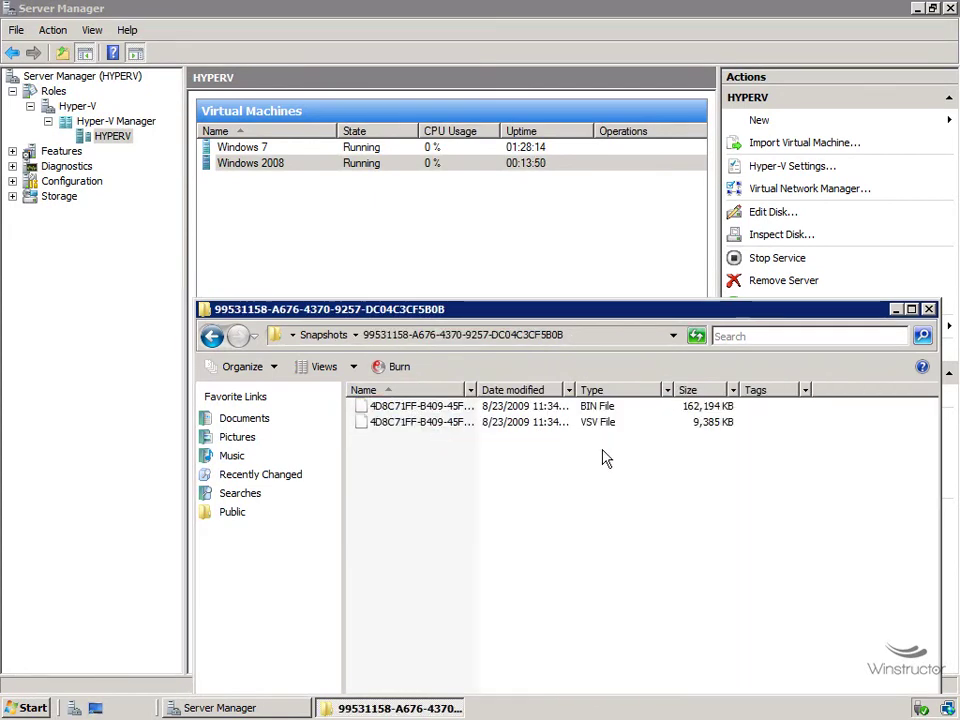
pyautogui.press('BackSpace')
pyautogui.doubleClick(435, 404)
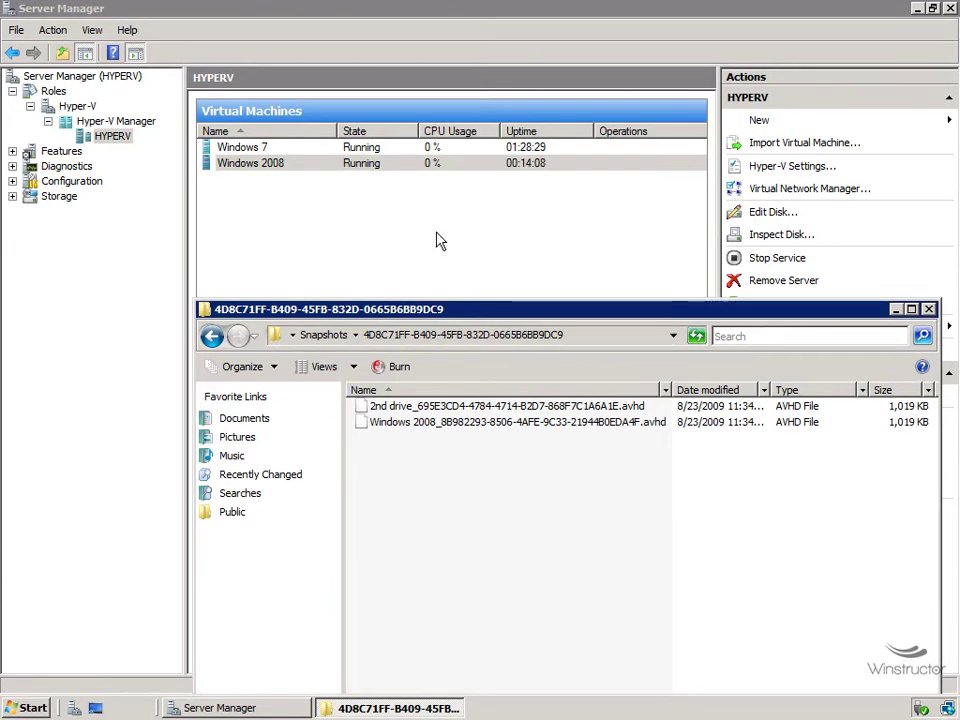
# Take a second snapshot of Windows 2008 and bring the snapshot folder window forward.
pyautogui.rightClick(378, 168)
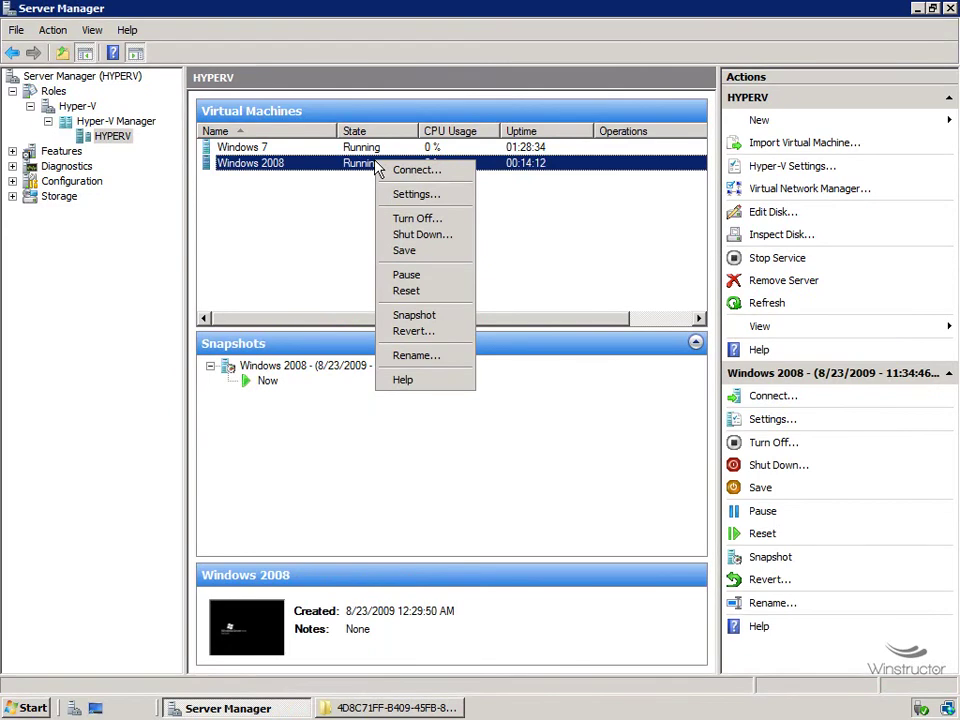
pyautogui.click(414, 316)
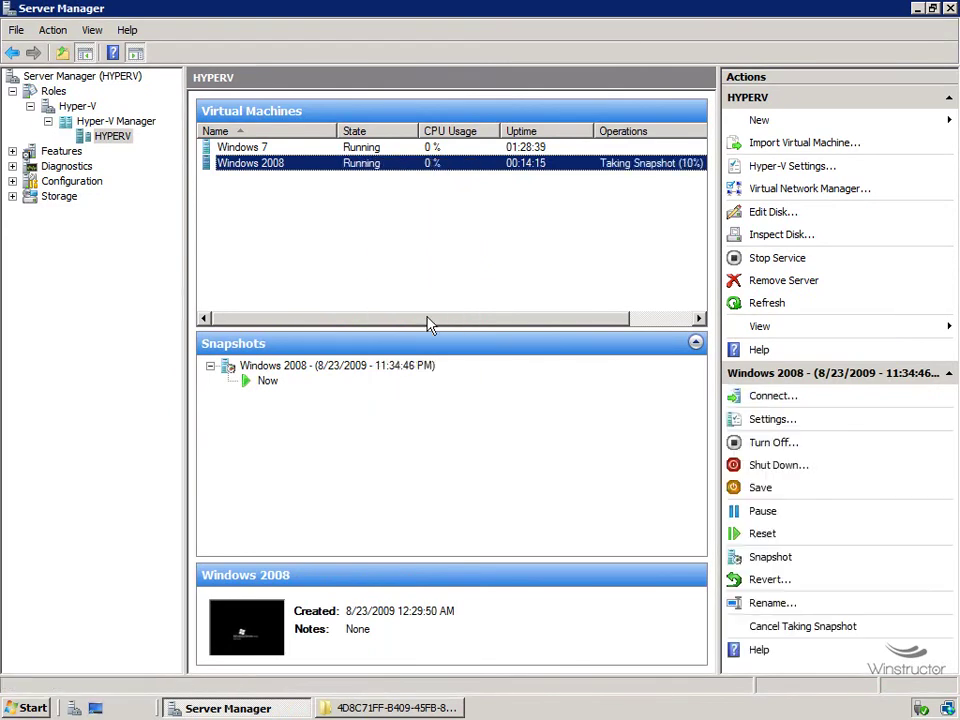
pyautogui.click(412, 708)
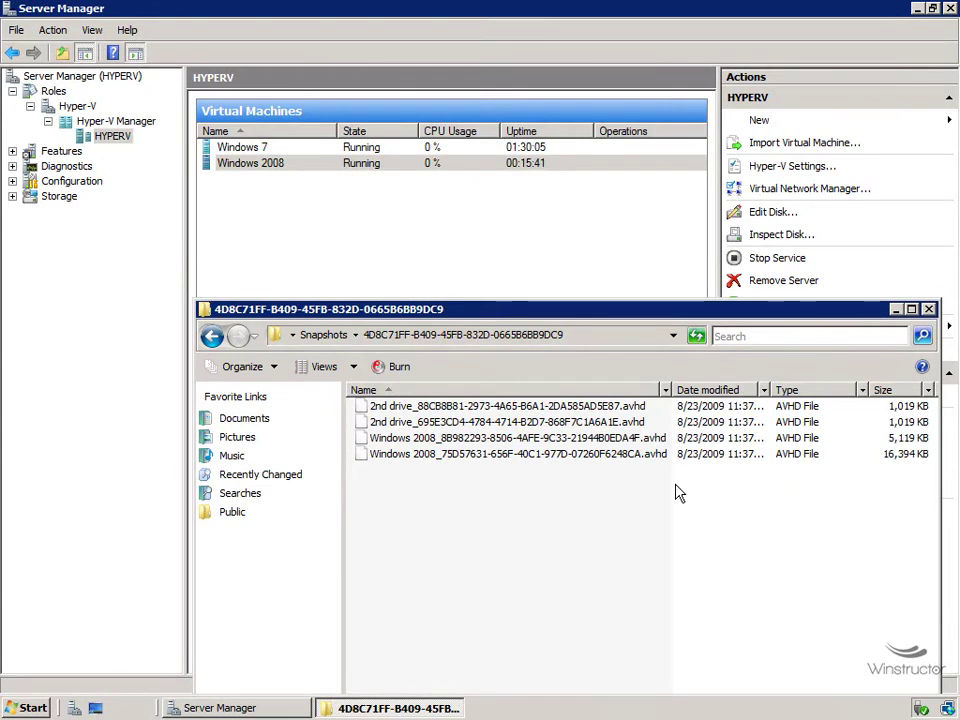
# Compare the newest 31,769 KB Windows 2008 AVHD with Windows 2008.vhd in the parent folder.
pyautogui.click(648, 455)
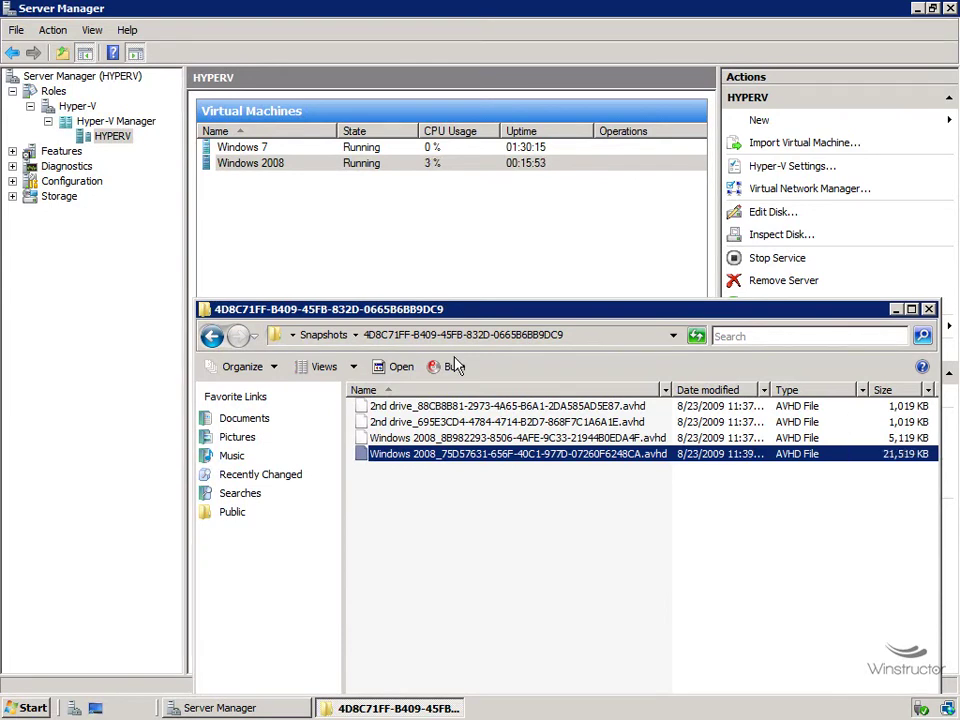
pyautogui.click(291, 336)
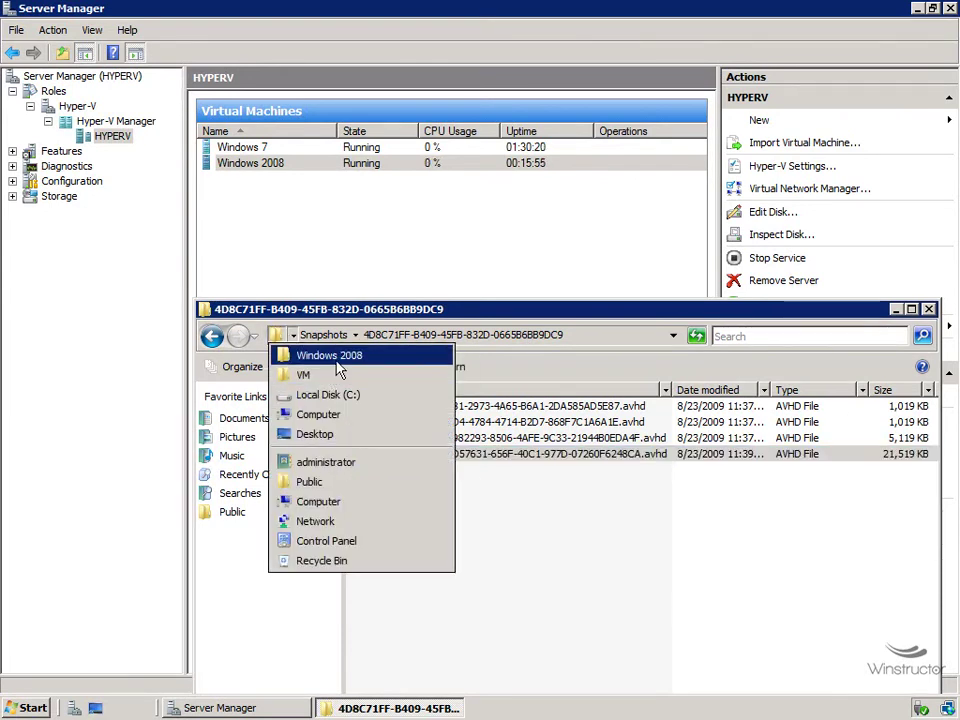
pyautogui.click(375, 355)
pyautogui.press('Down')
pyautogui.press('Down')
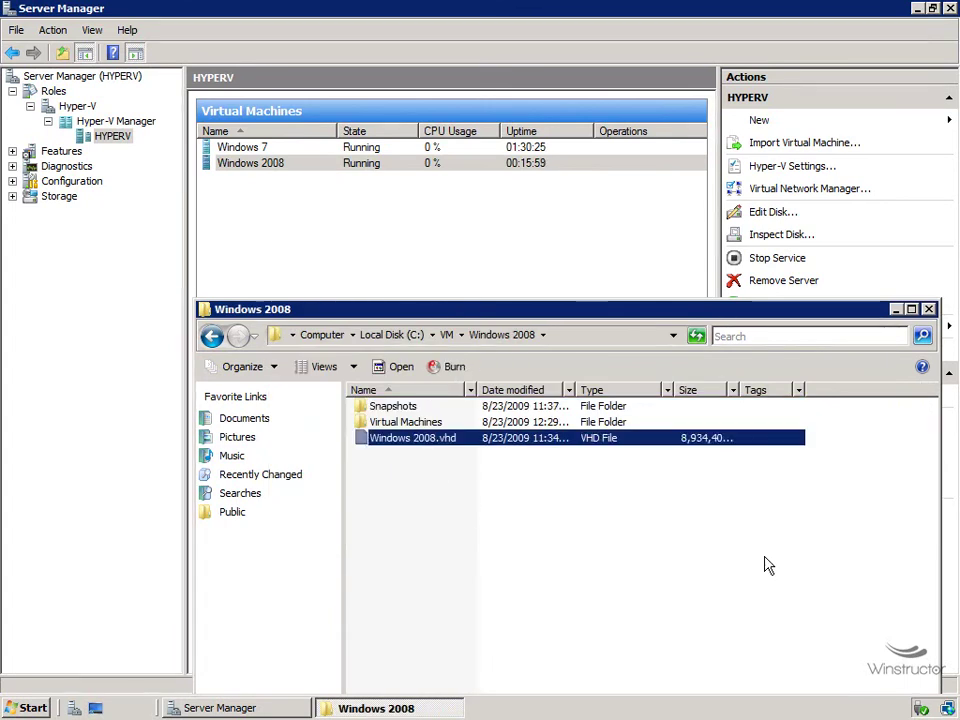
pyautogui.hotkey('alt', 'Left')
pyautogui.hotkey('alt', 'Left')
pyautogui.hotkey('alt', 'Right')
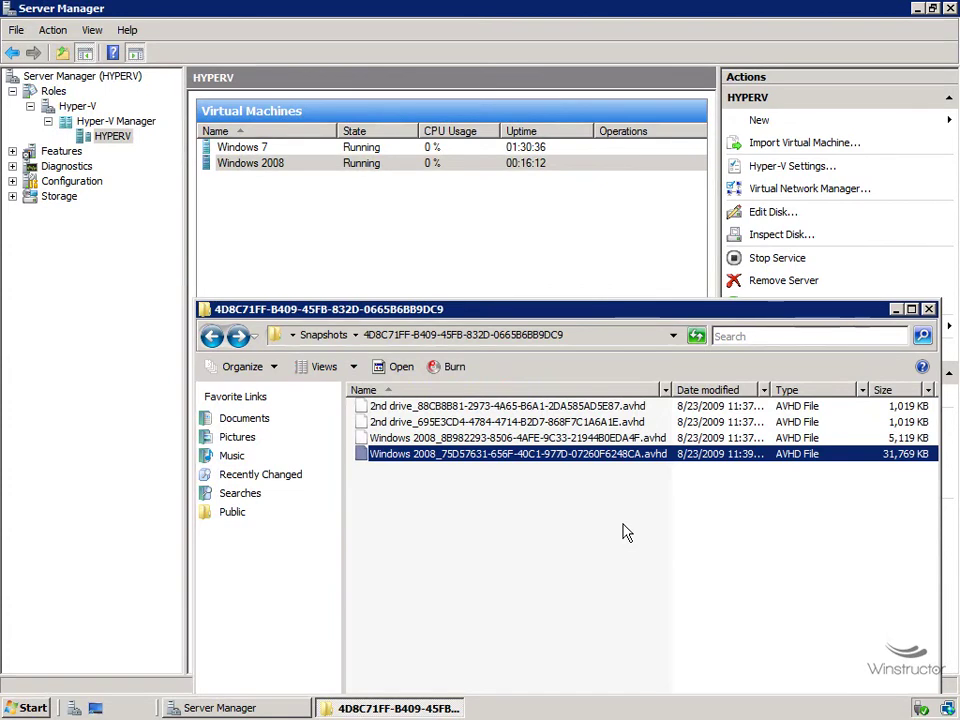
# Shut down the Windows 2008 VM from its console and minimize the console window.
pyautogui.click(287, 165)
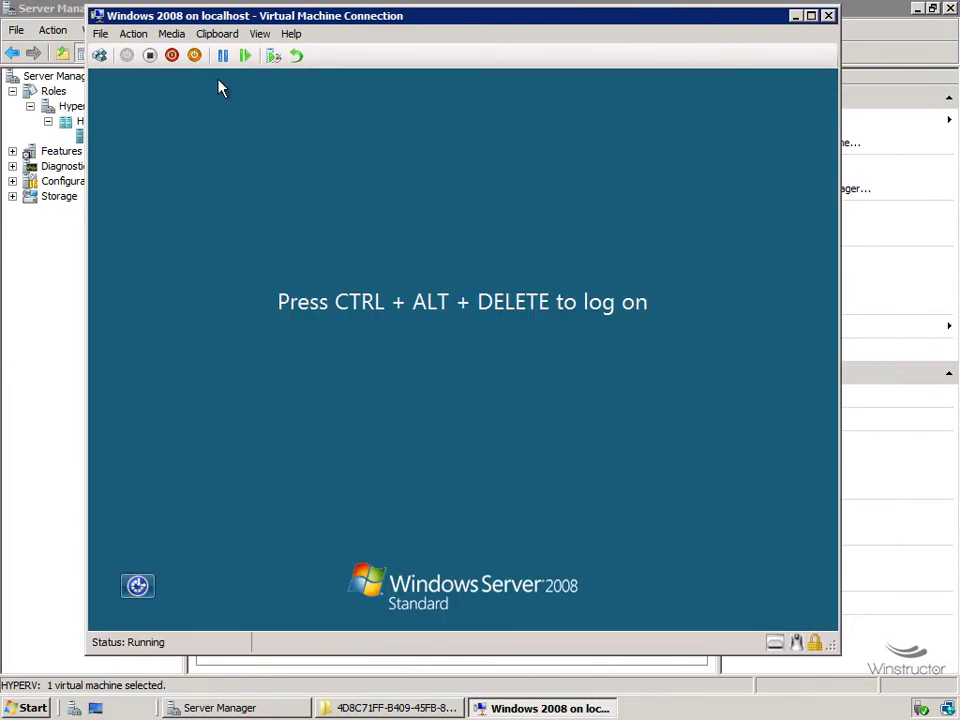
pyautogui.click(172, 55)
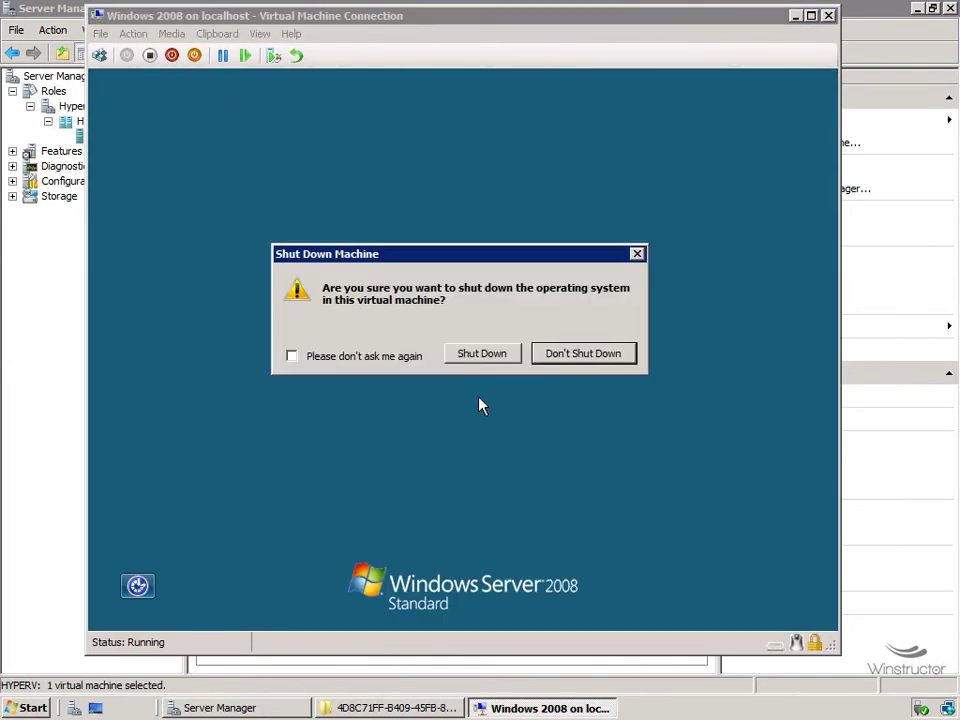
pyautogui.click(481, 358)
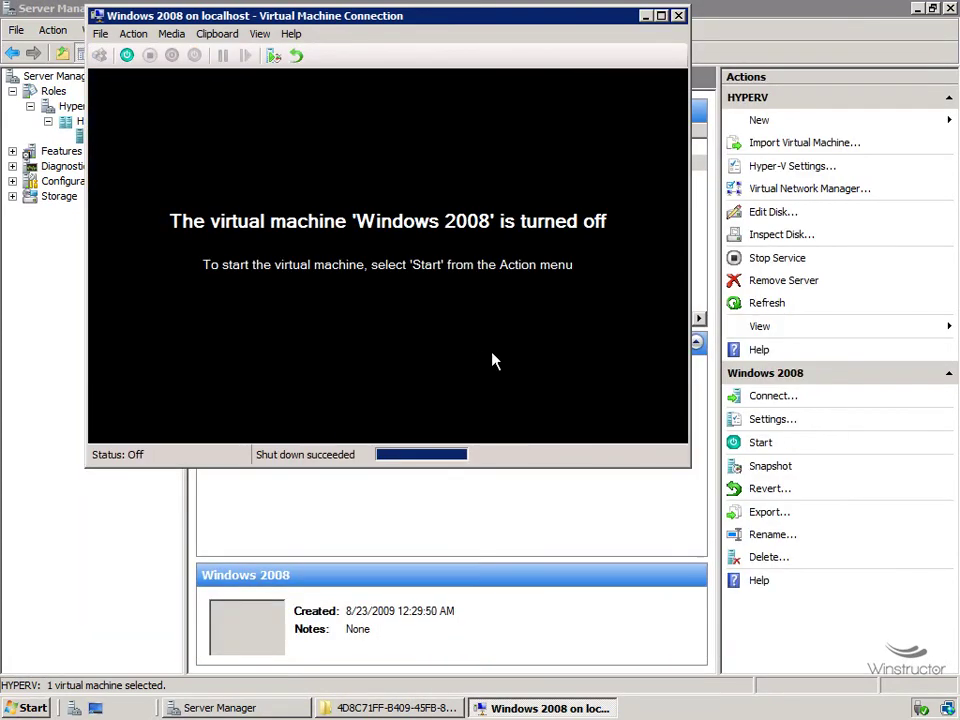
pyautogui.click(646, 17)
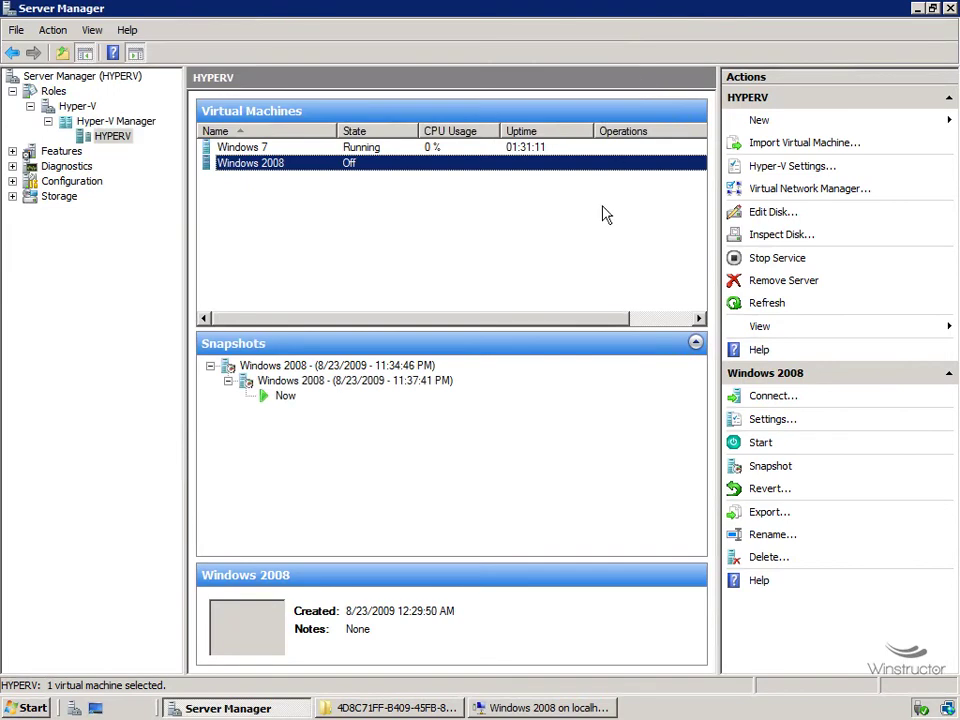
# Delete the snapshot subtree starting at the 11:34:46 PM snapshot, then view the snapshot folder.
pyautogui.click(378, 389)
pyautogui.rightClick(378, 389)
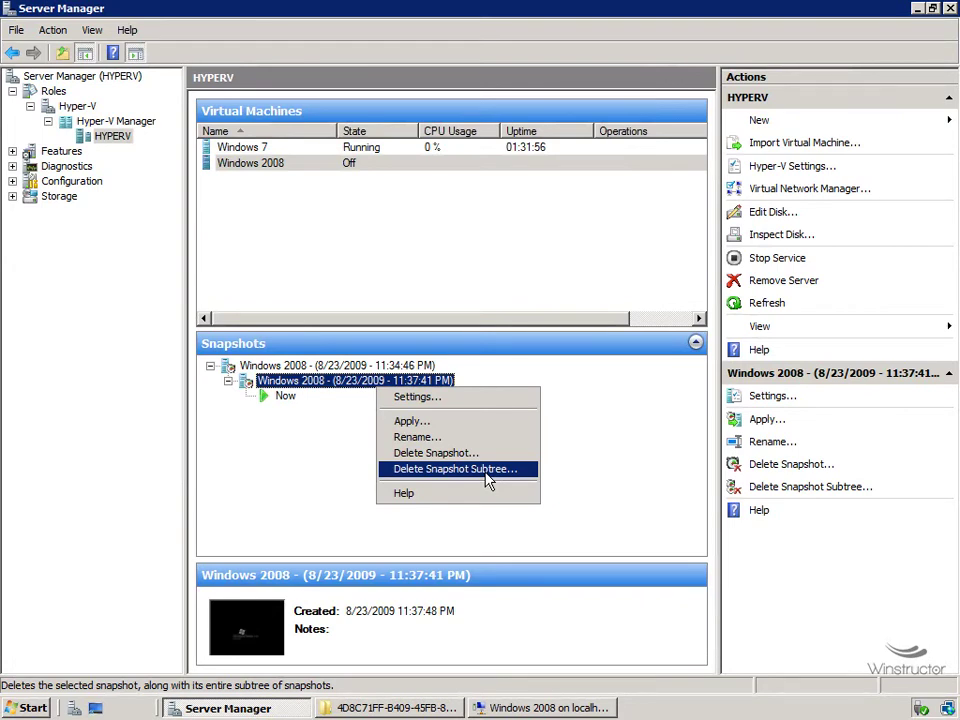
pyautogui.click(279, 367)
pyautogui.rightClick(298, 365)
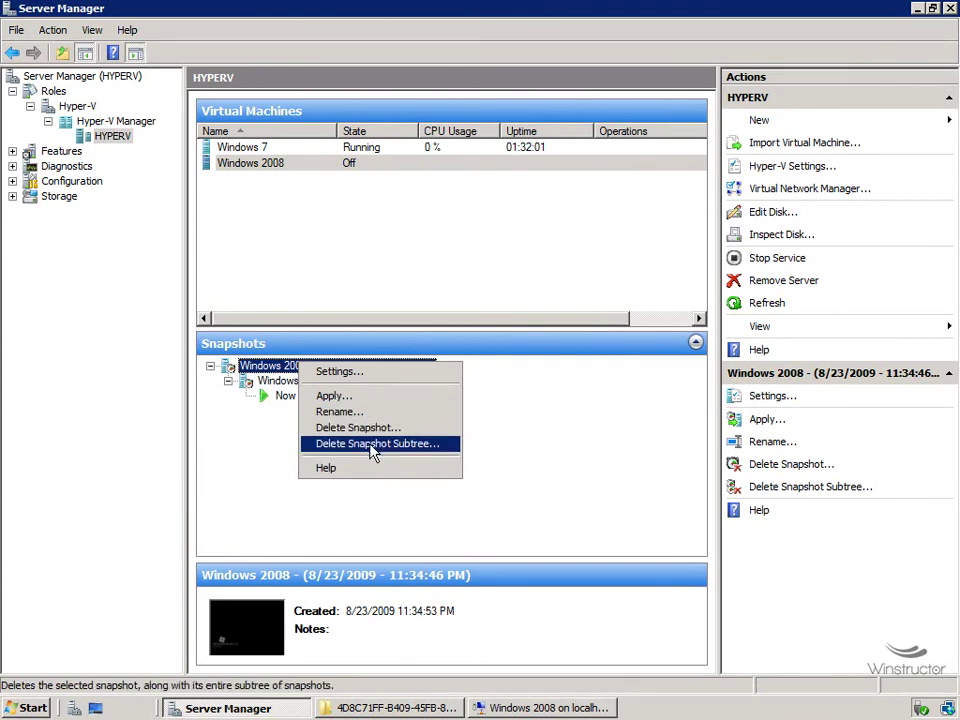
pyautogui.click(414, 453)
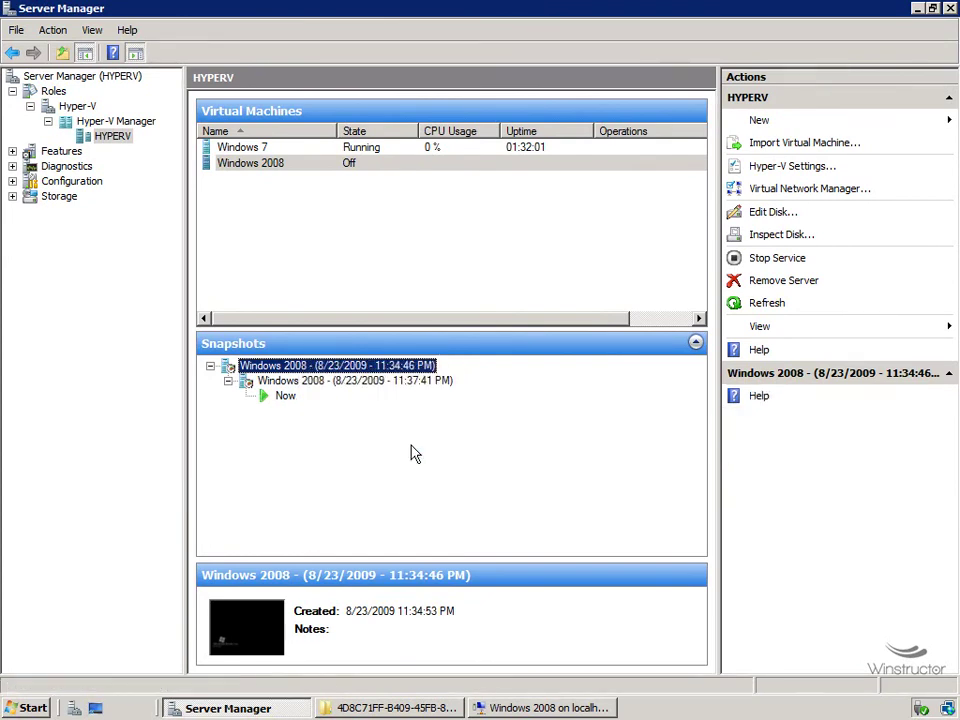
pyautogui.click(517, 378)
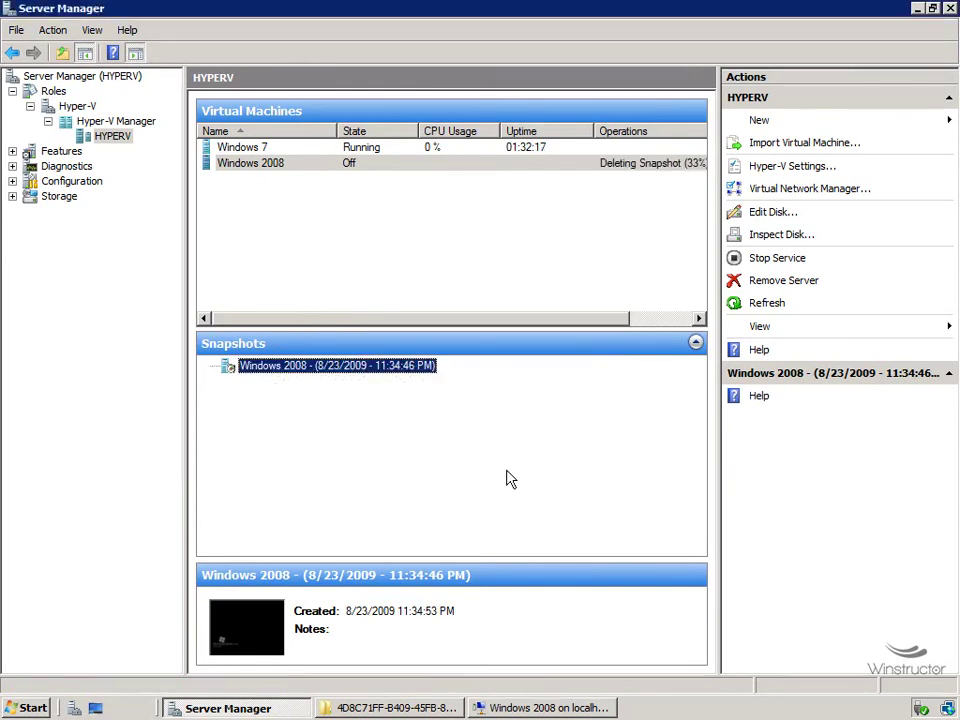
pyautogui.click(450, 707)
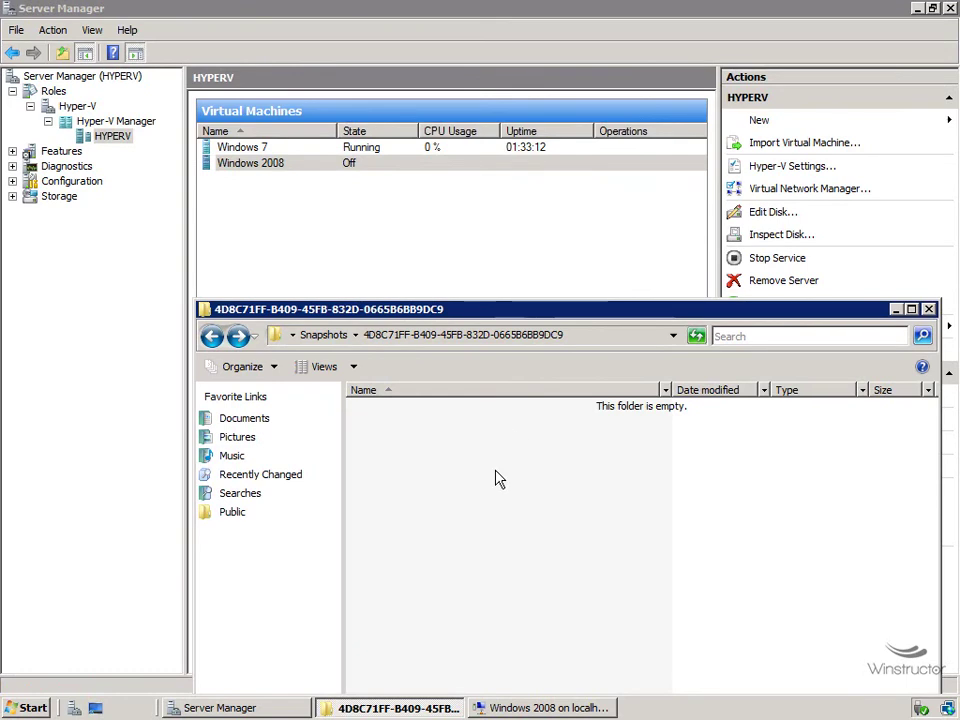
# Go back to C:\VM\Windows 2008 and confirm Windows 2008.vhd now measures 8,934,406 KB.
pyautogui.click(325, 330)
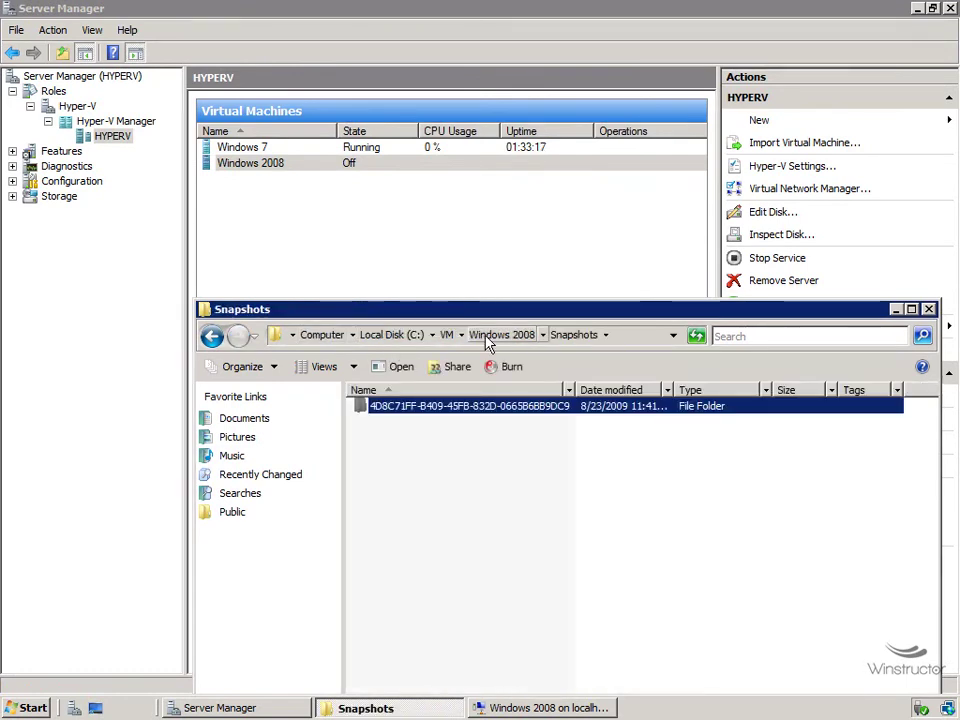
pyautogui.click(519, 335)
pyautogui.click(420, 440)
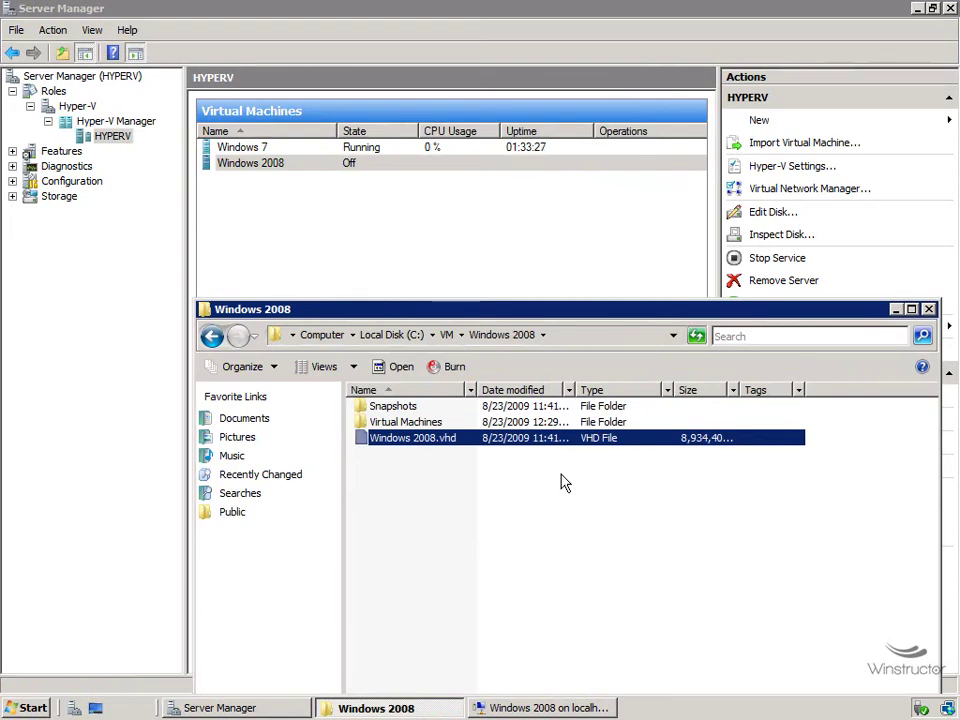
pyautogui.doubleClick(741, 392)
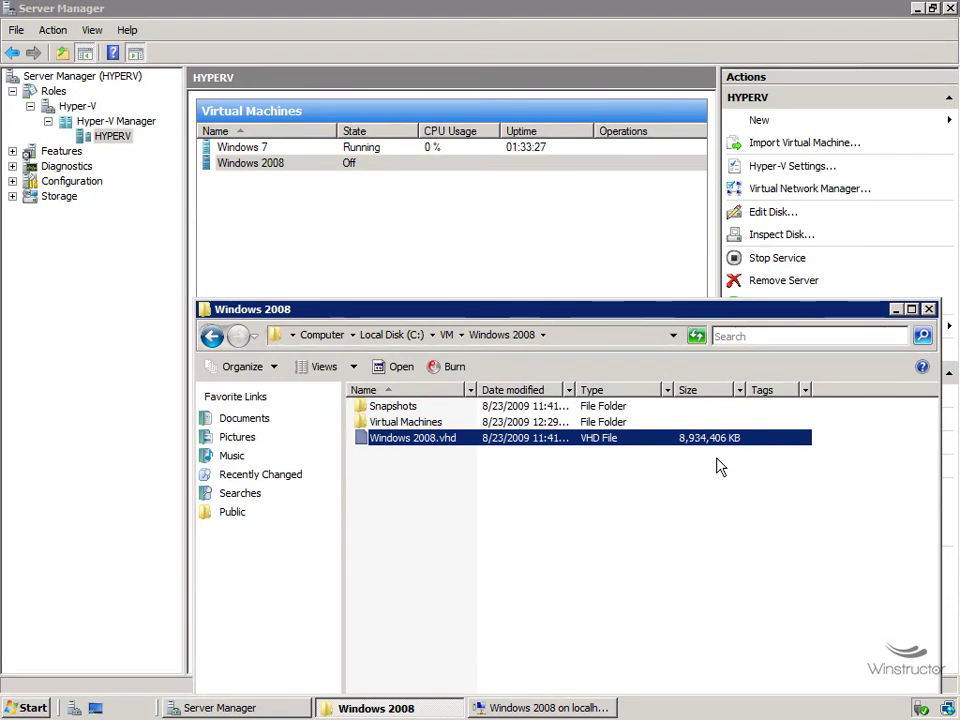
pyautogui.moveTo(741, 390); pyautogui.dragTo(734, 390)
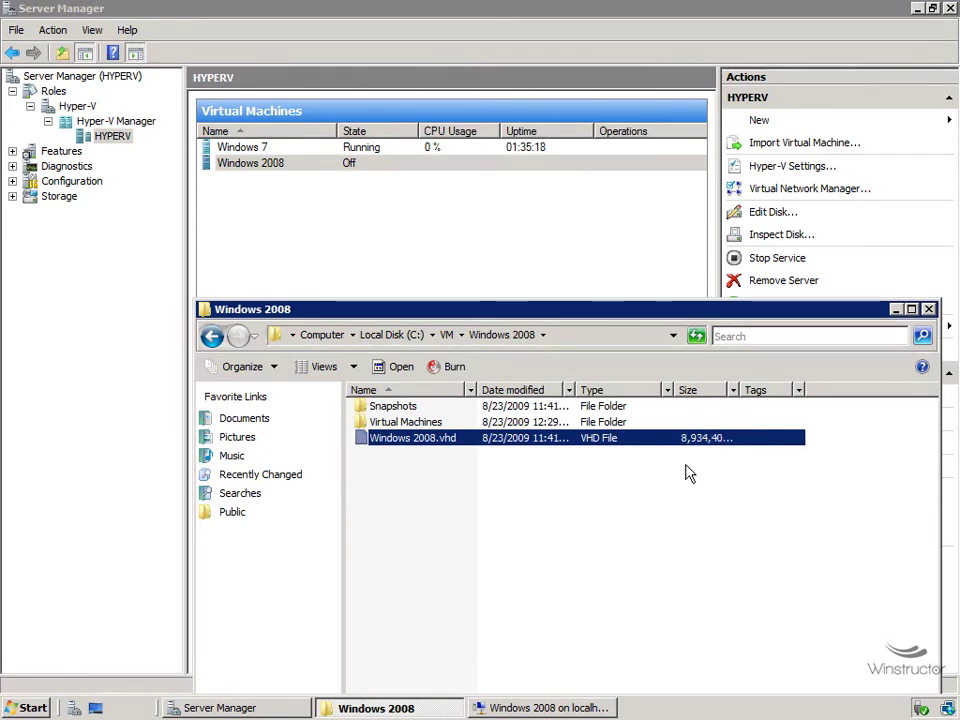
pyautogui.click(397, 423)
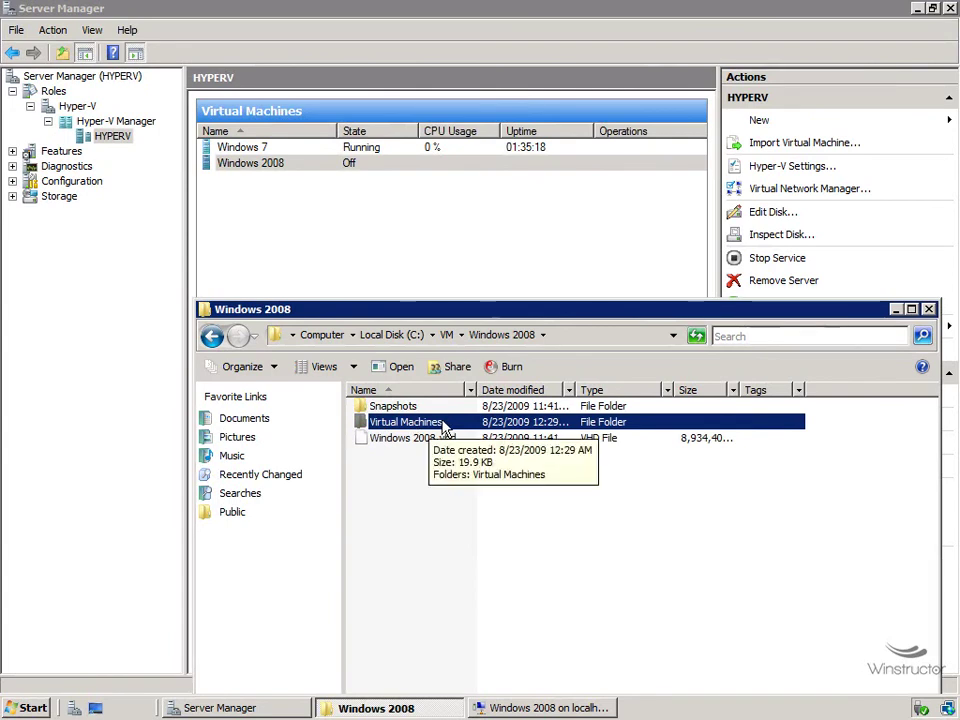
# Start the Windows 2008 virtual machine.
pyautogui.click(272, 165)
pyautogui.rightClick(271, 164)
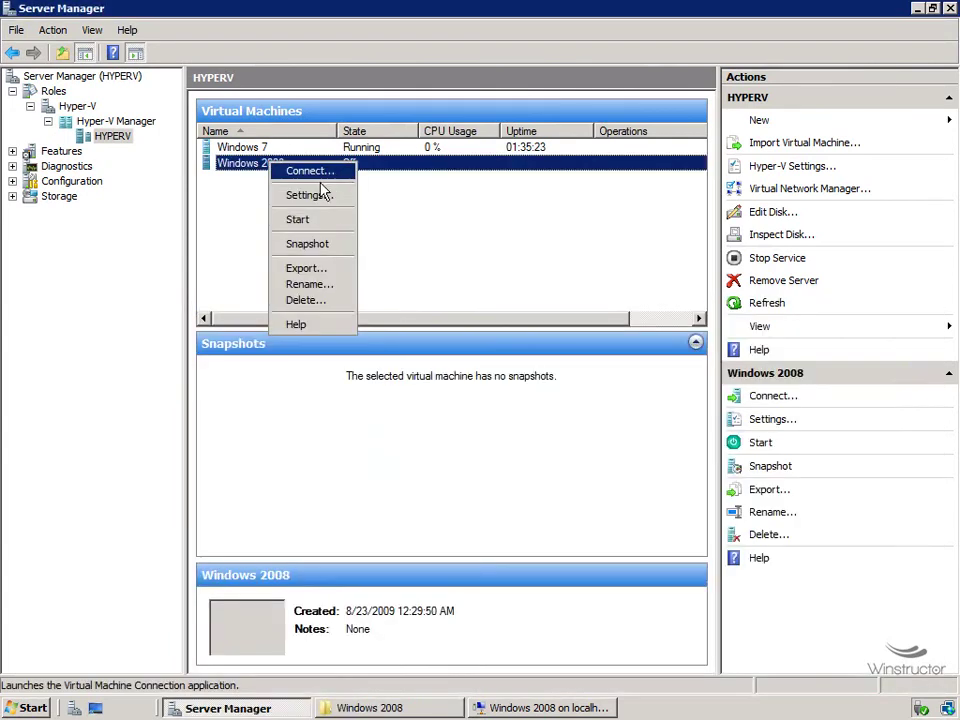
pyautogui.click(313, 221)
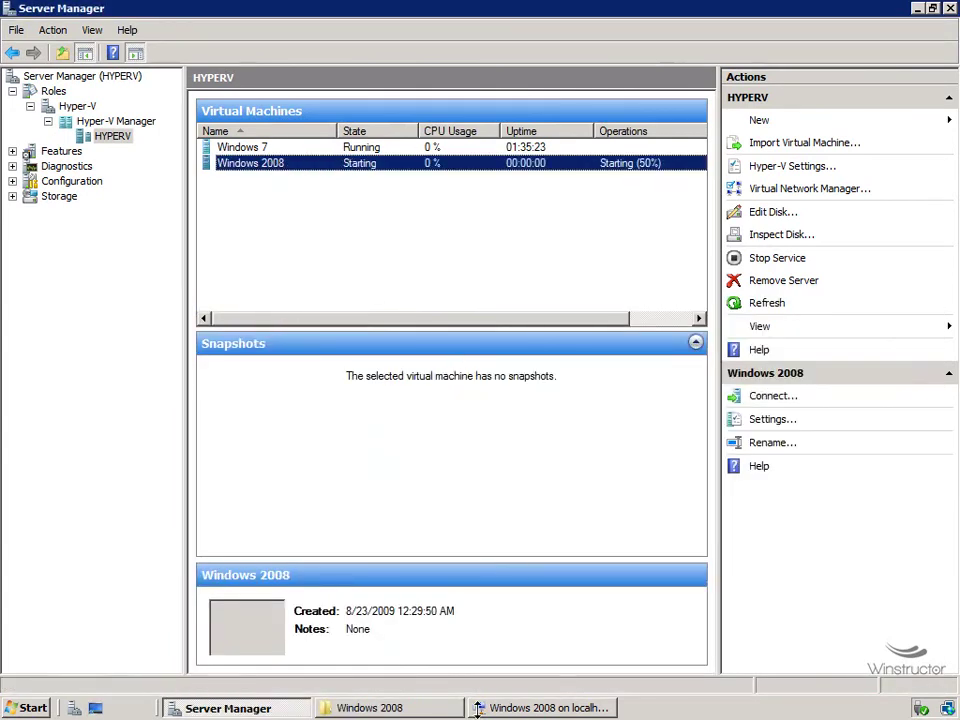
# Browse the VM's Virtual Machines ID folder sorted by name descending, then minimize Explorer.
pyautogui.click(405, 707)
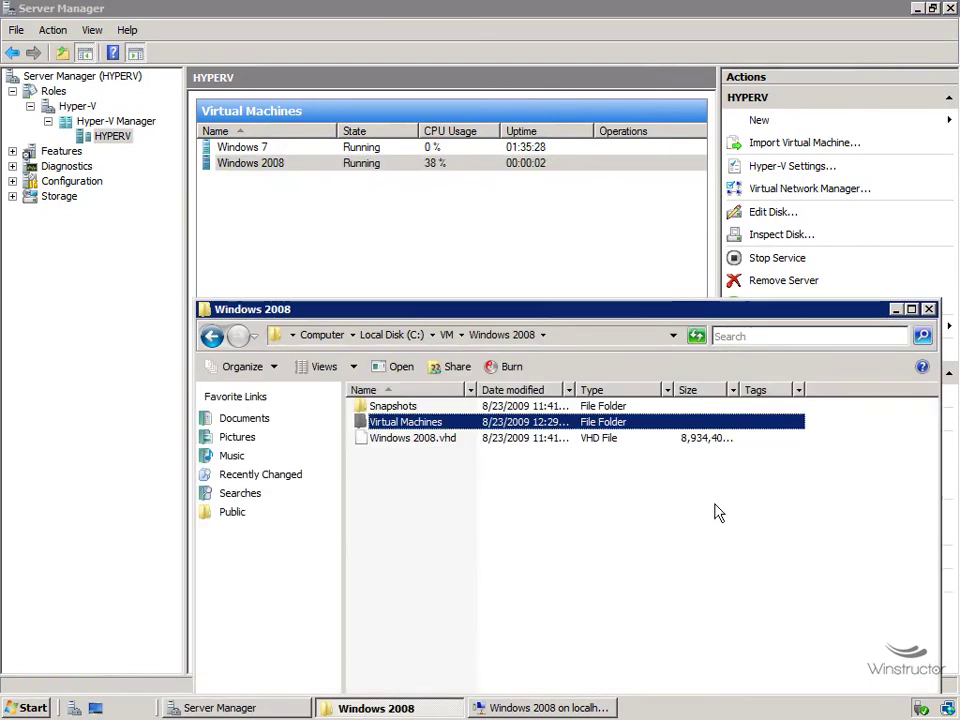
pyautogui.doubleClick(400, 422)
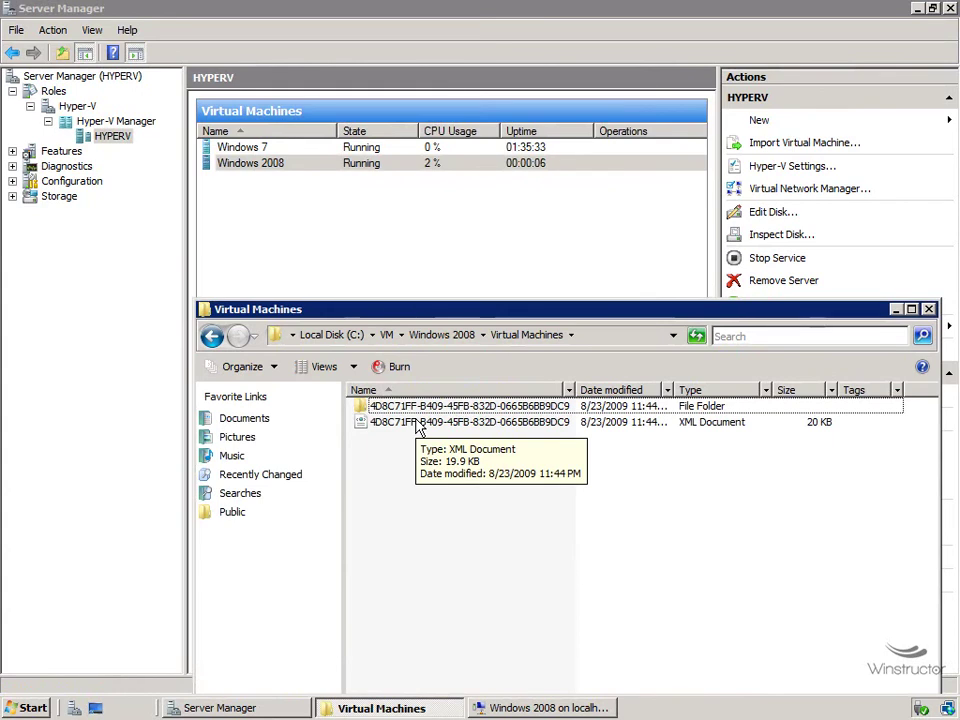
pyautogui.doubleClick(537, 408)
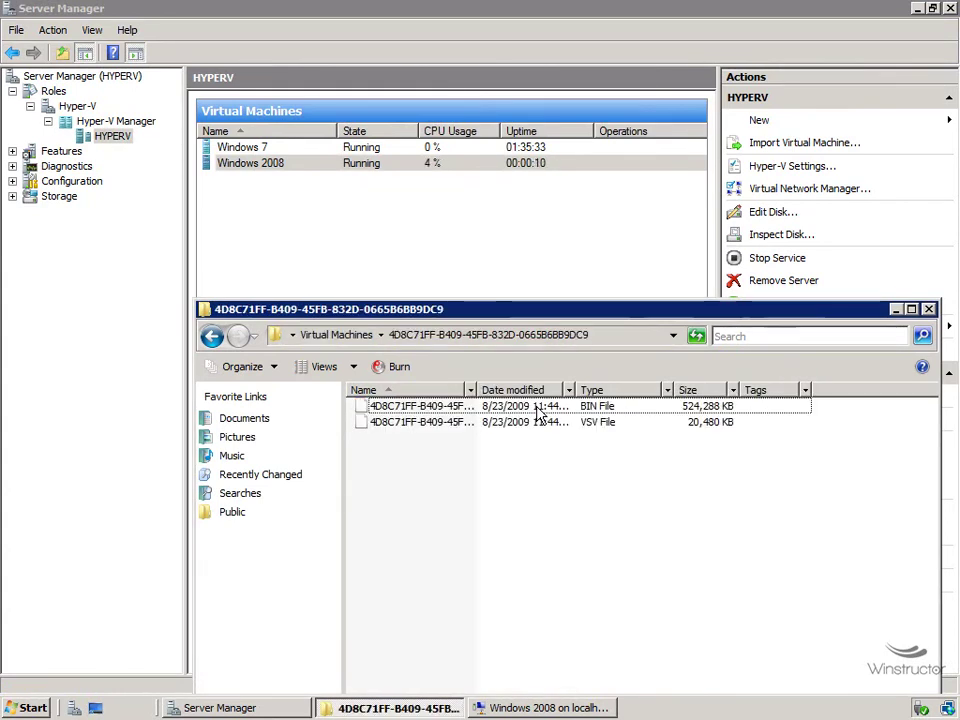
pyautogui.click(468, 390)
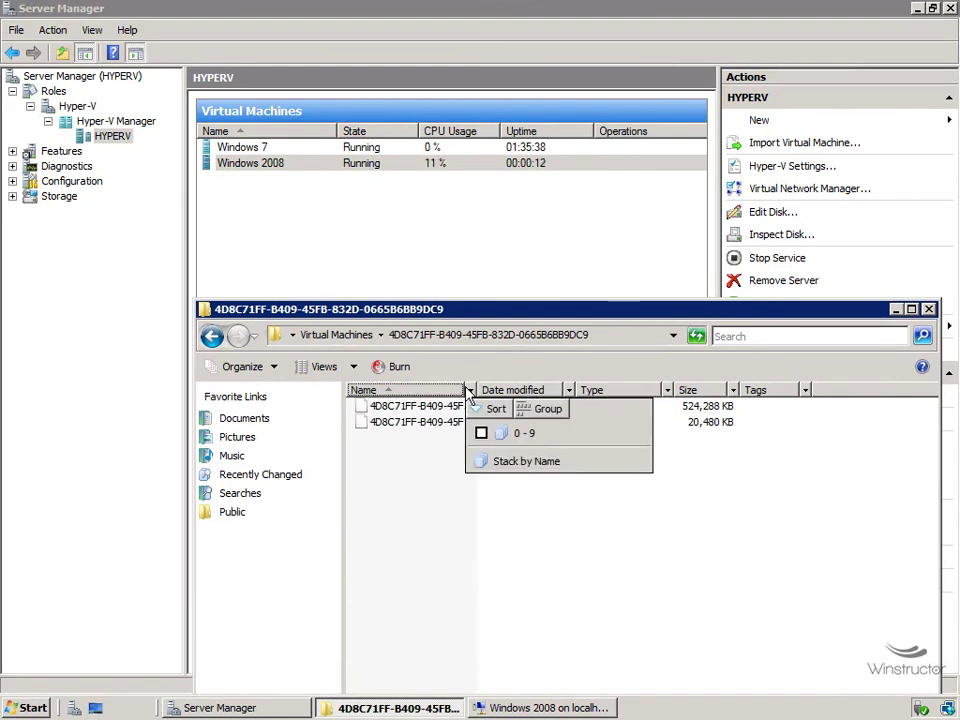
pyautogui.click(496, 409)
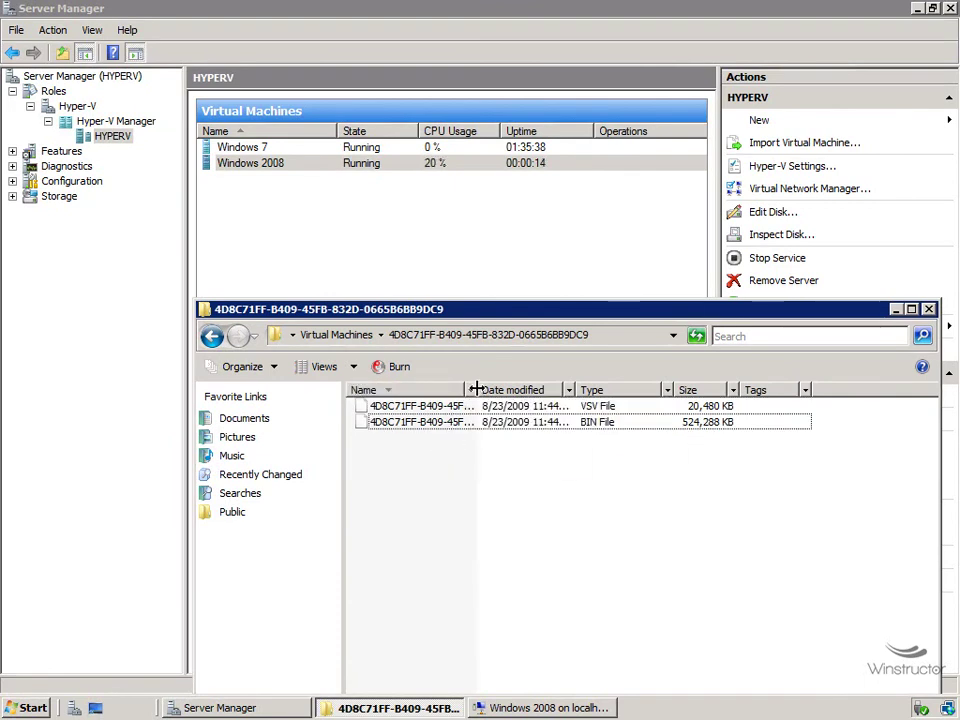
pyautogui.doubleClick(477, 389)
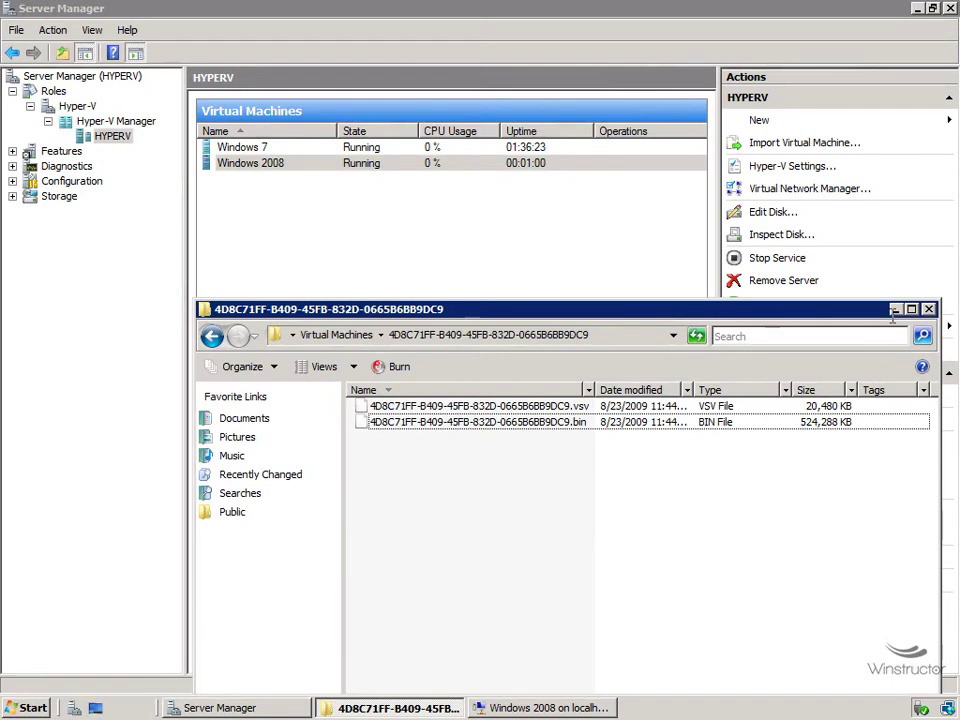
pyautogui.click(895, 309)
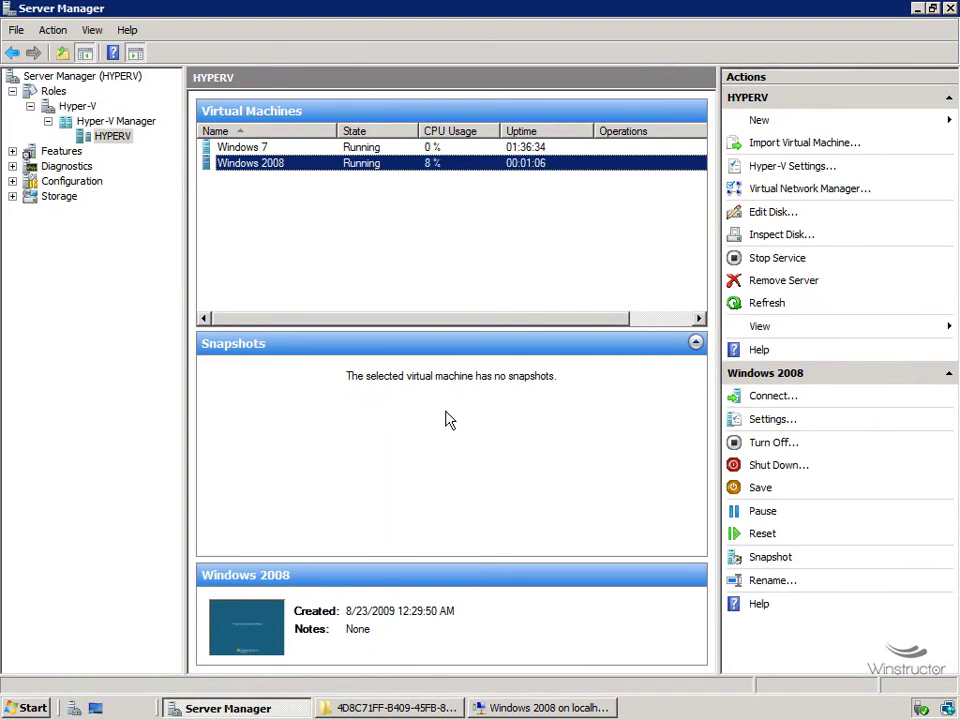
# Log on to the Windows 2008 VM via Ctrl+Alt+Delete with the account password.
pyautogui.click(549, 707)
pyautogui.click(133, 33)
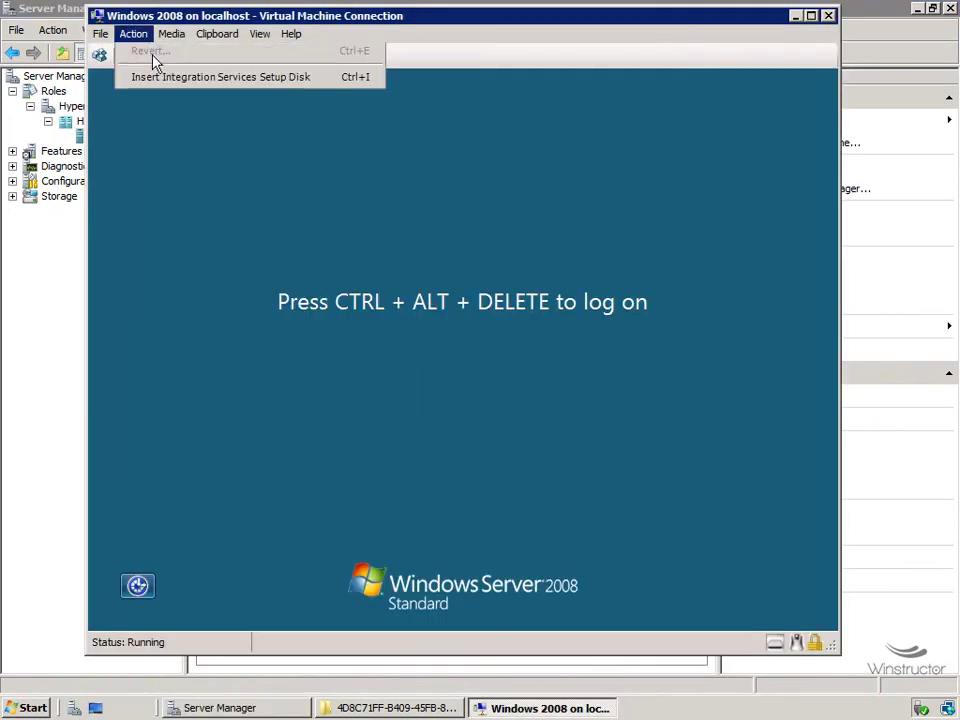
pyautogui.click(153, 58)
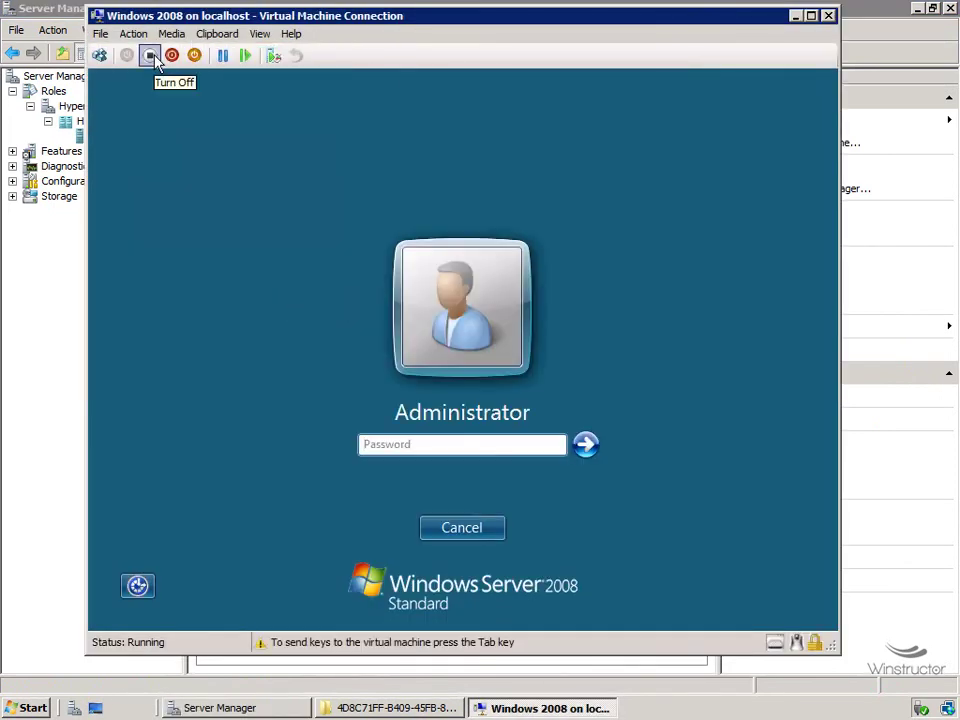
pyautogui.click(405, 443)
pyautogui.write('Pa$$w0rd')
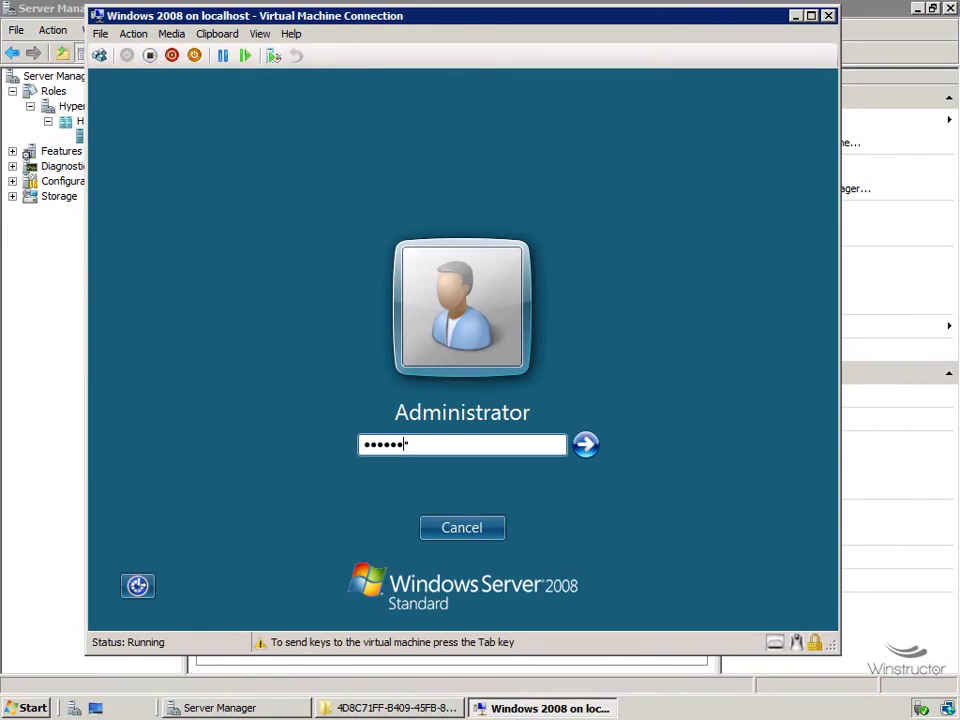
pyautogui.press('Return')
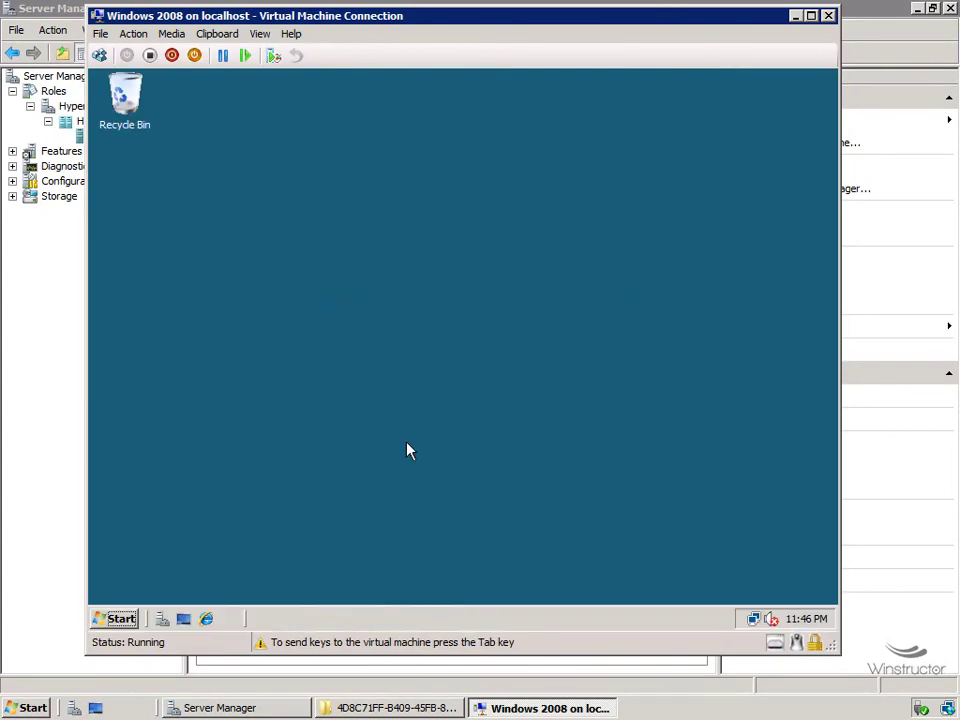
# Open Notepad inside the VM and type 'Snapshot 1'.
pyautogui.click(120, 617)
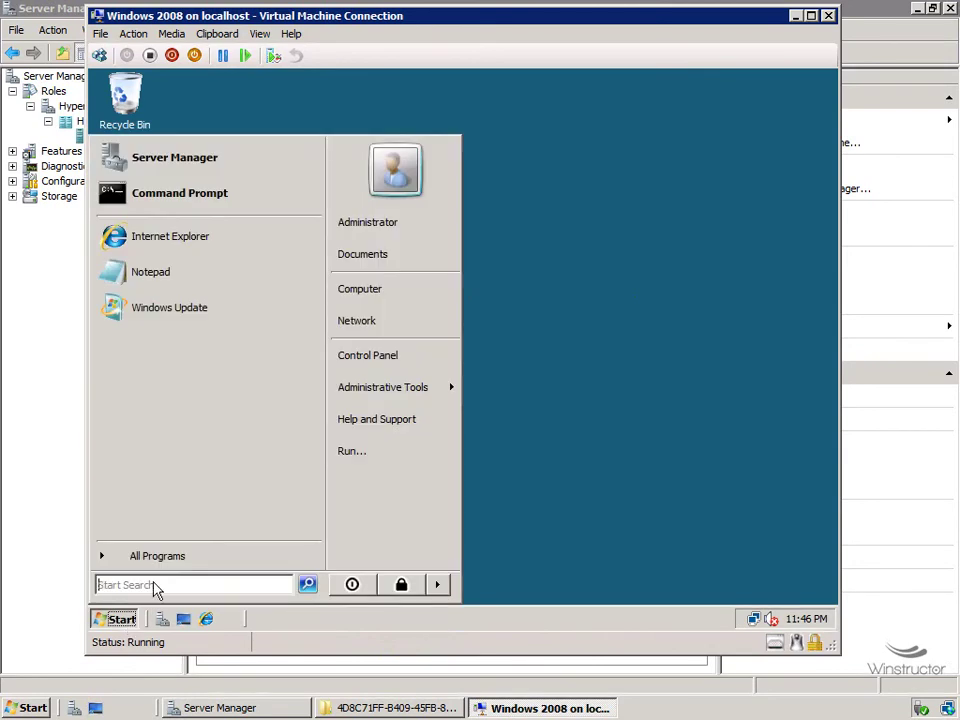
pyautogui.click(200, 275)
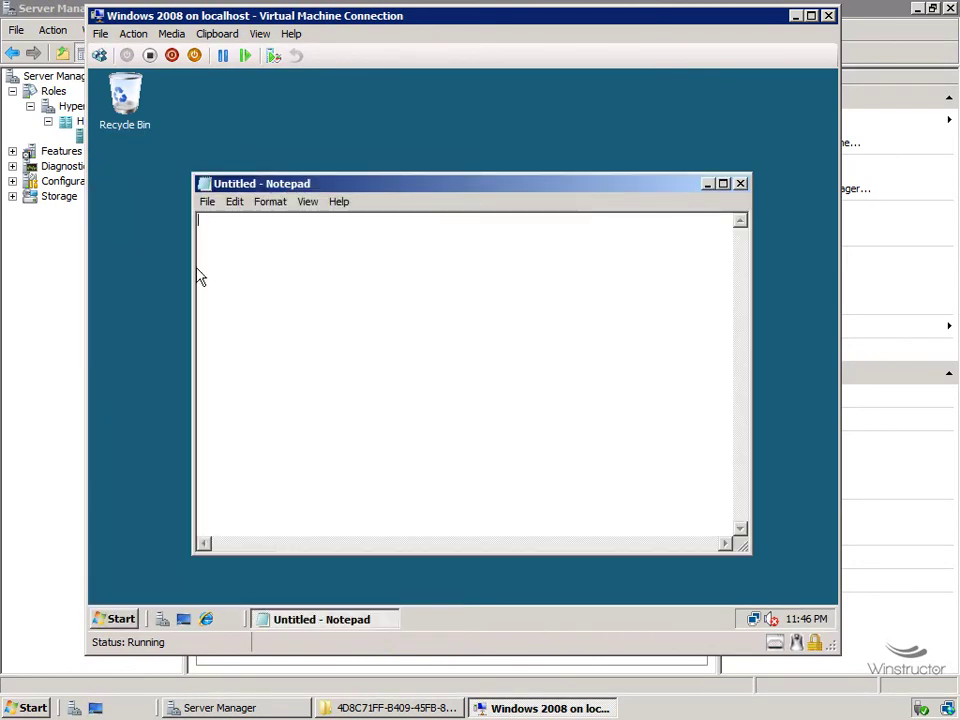
pyautogui.write('Snapshot 1')
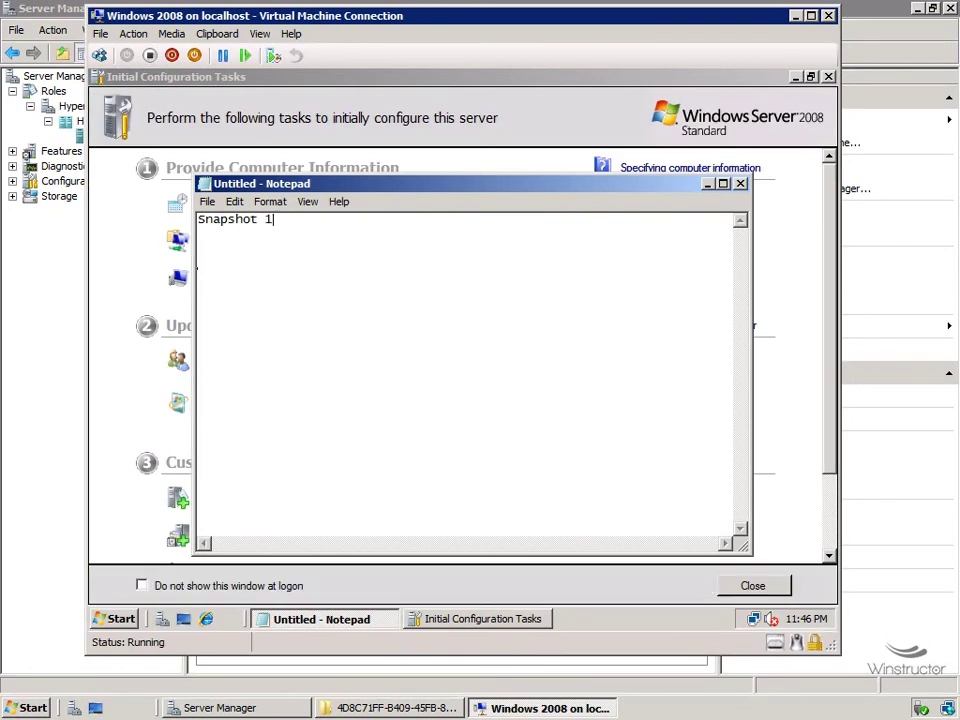
pyautogui.moveTo(790, 15); pyautogui.dragTo(879, 281)
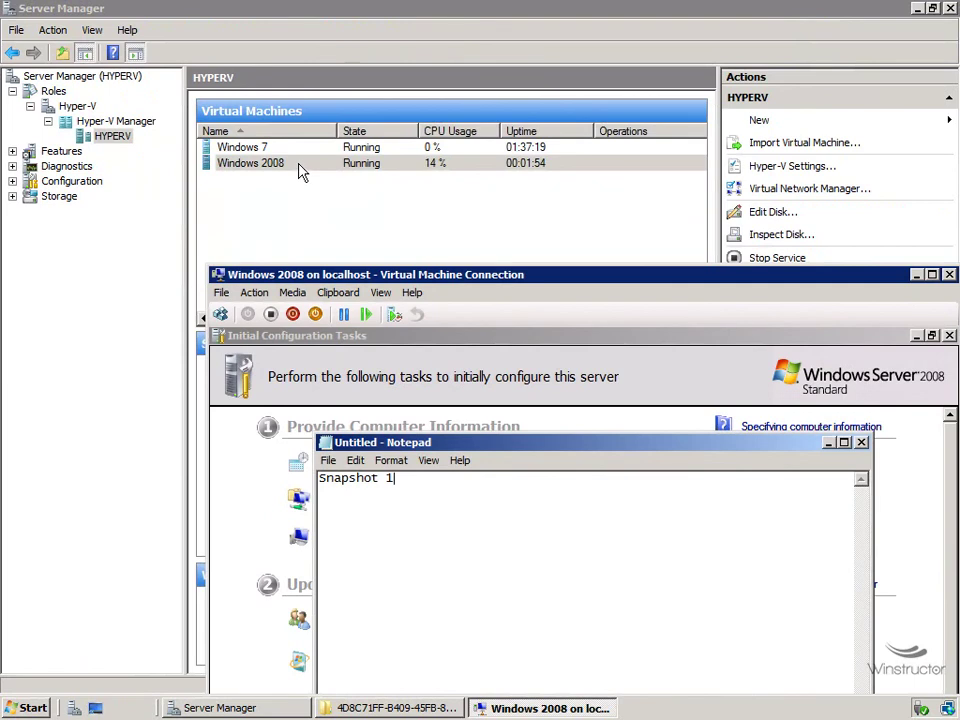
# Take a snapshot of the Windows 2008 machine and rename it 1.
pyautogui.rightClick(302, 170)
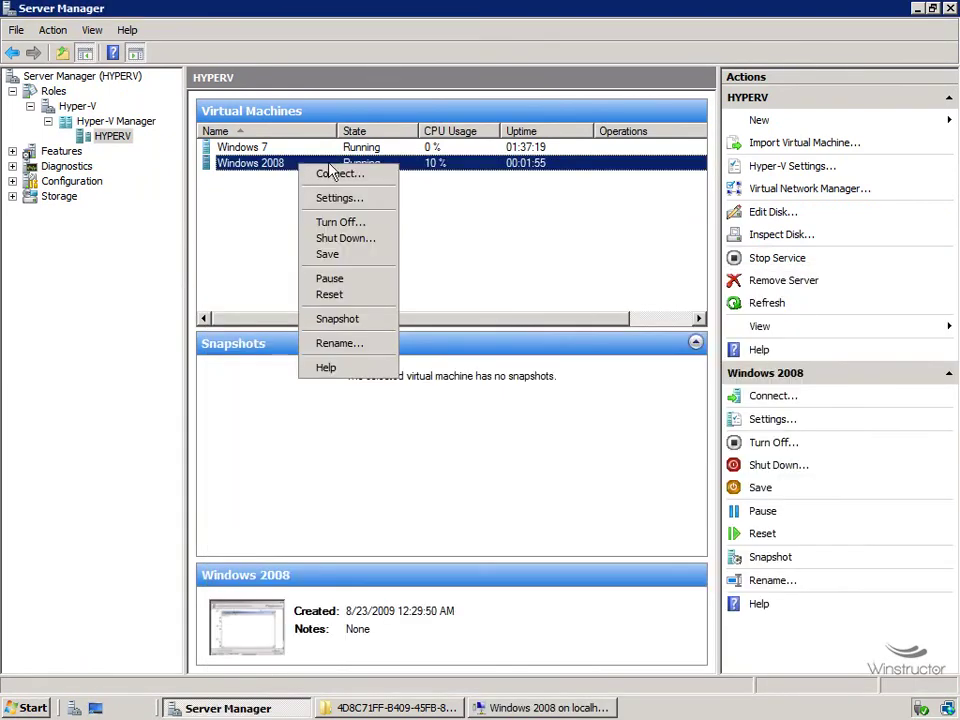
pyautogui.click(338, 319)
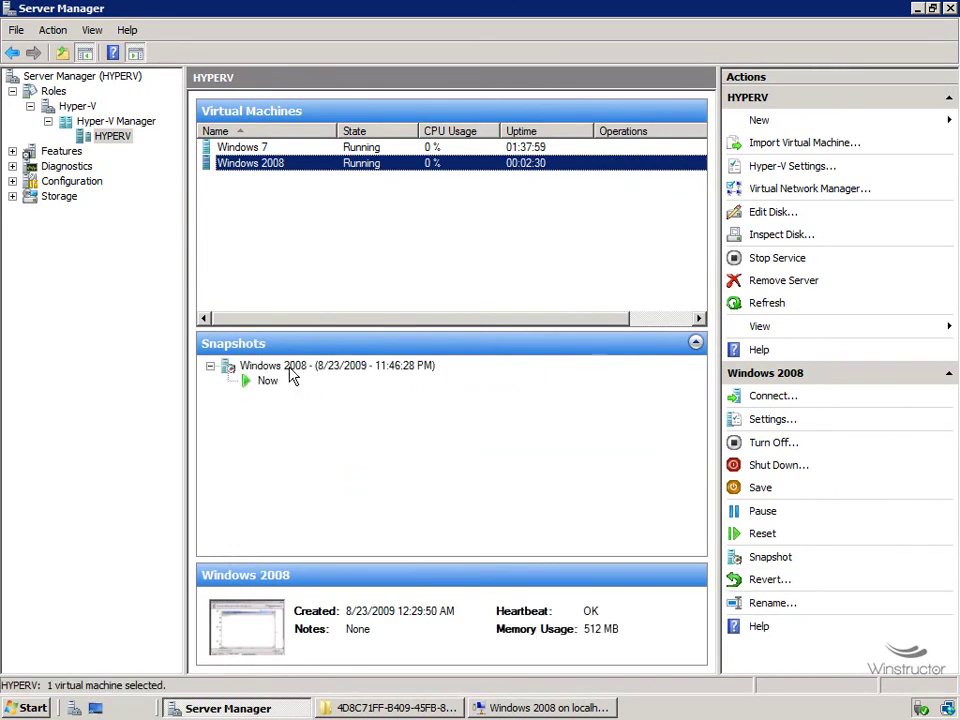
pyautogui.click(286, 366)
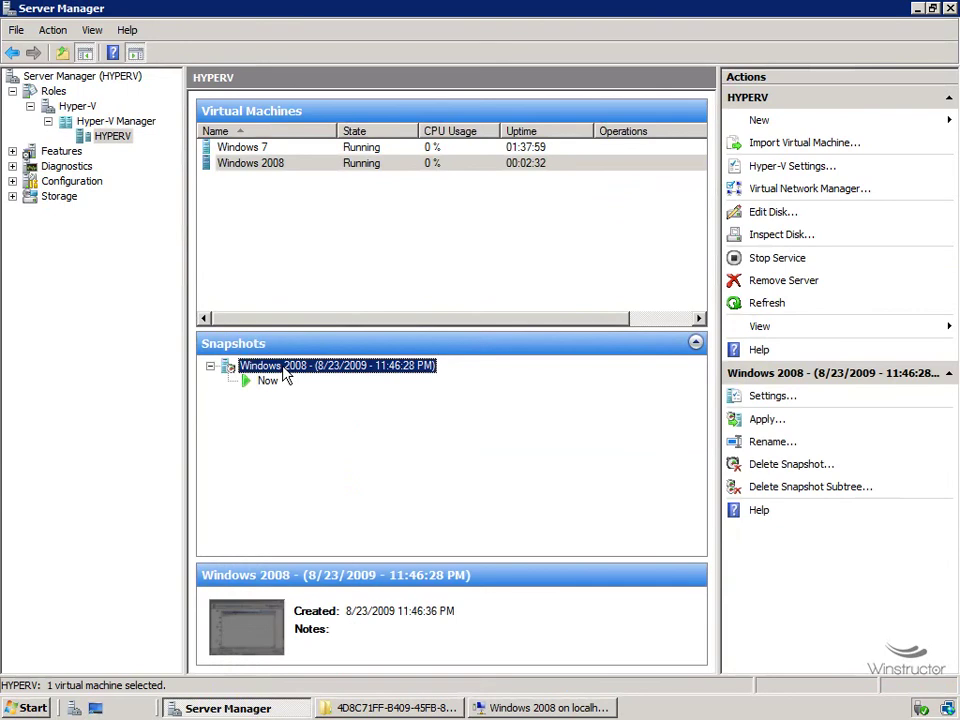
pyautogui.rightClick(286, 368)
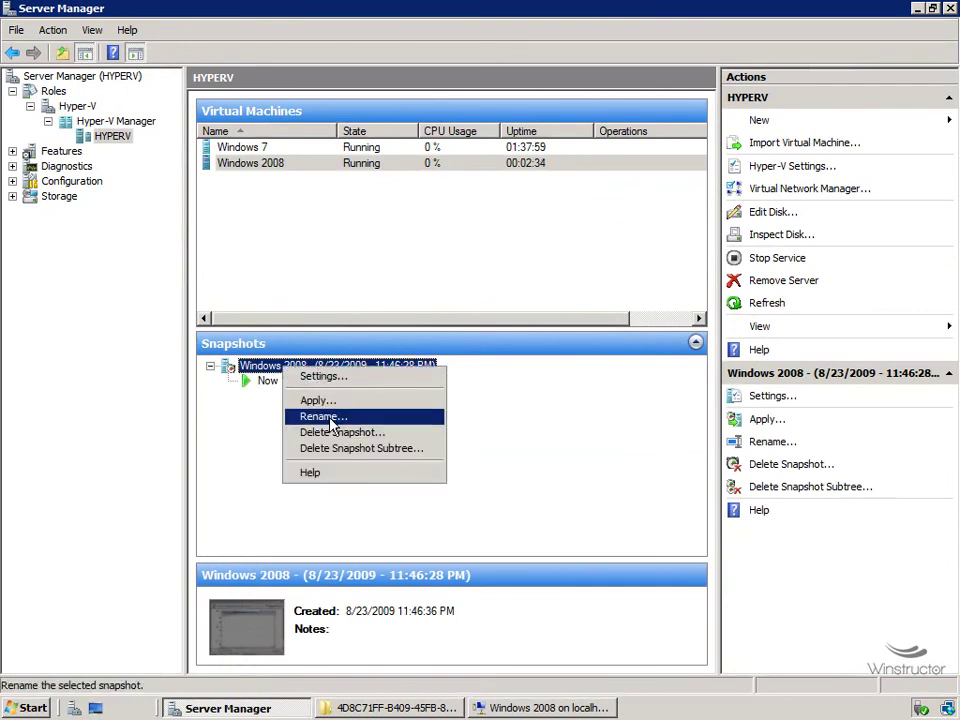
pyautogui.click(330, 418)
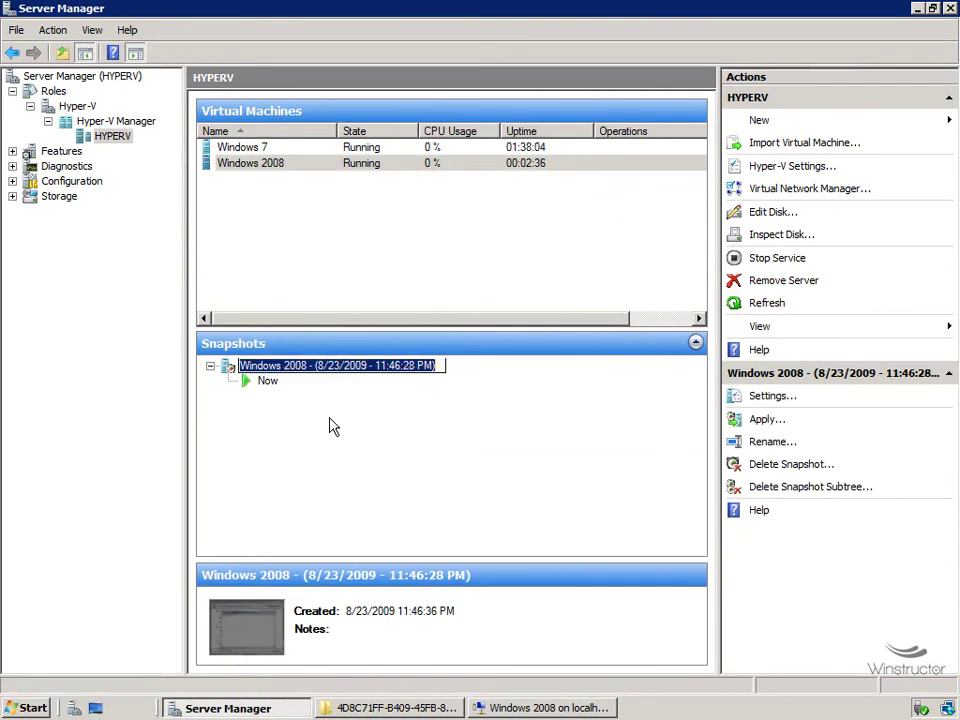
pyautogui.write('1')
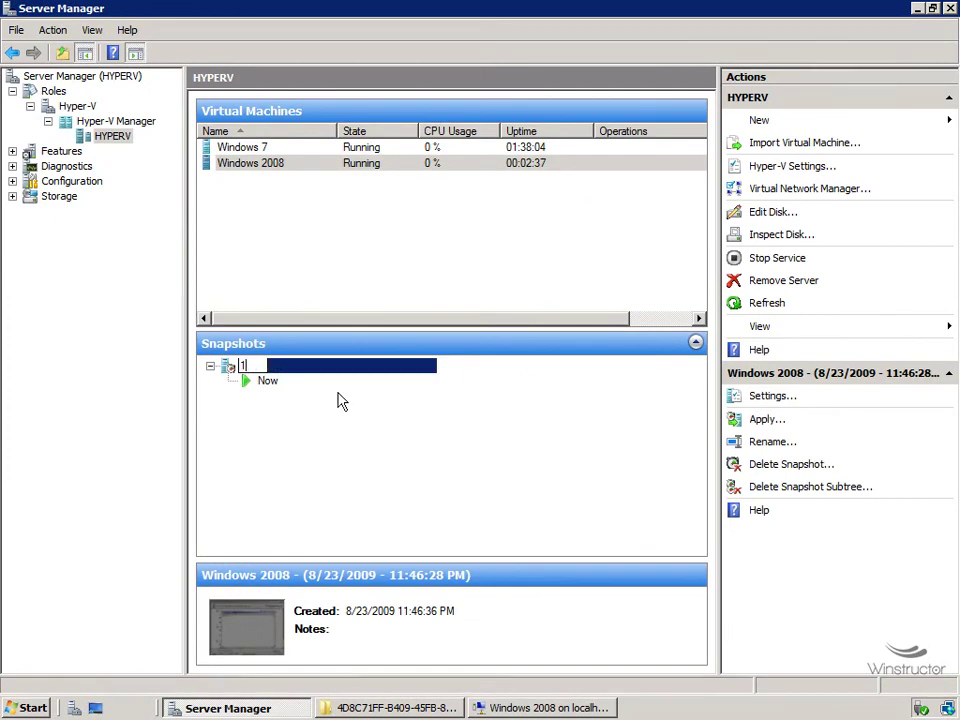
pyautogui.press('Return')
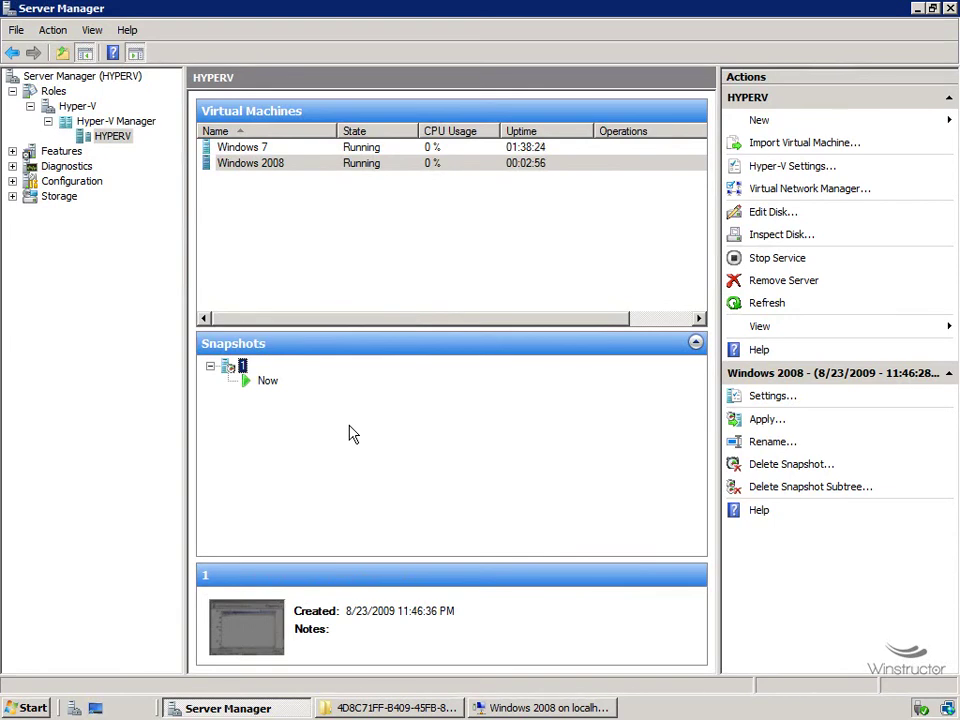
# Change the VM's Notepad text from 'Snapshot 1' to 'Snapshot 2'.
pyautogui.click(527, 708)
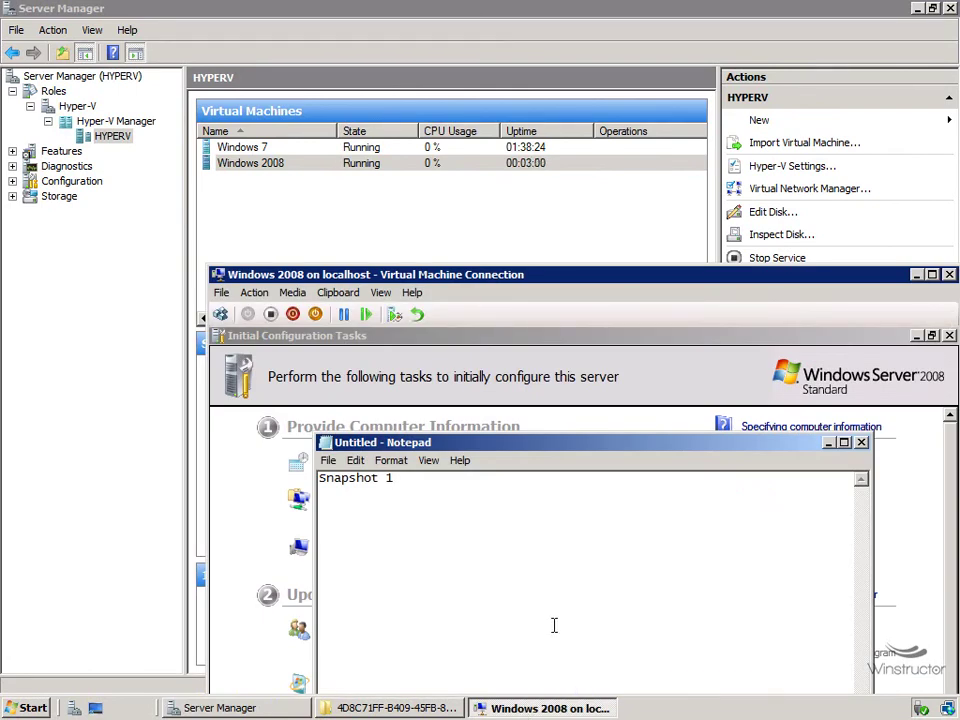
pyautogui.press('BackSpace')
pyautogui.write('2')
pyautogui.click(420, 212)
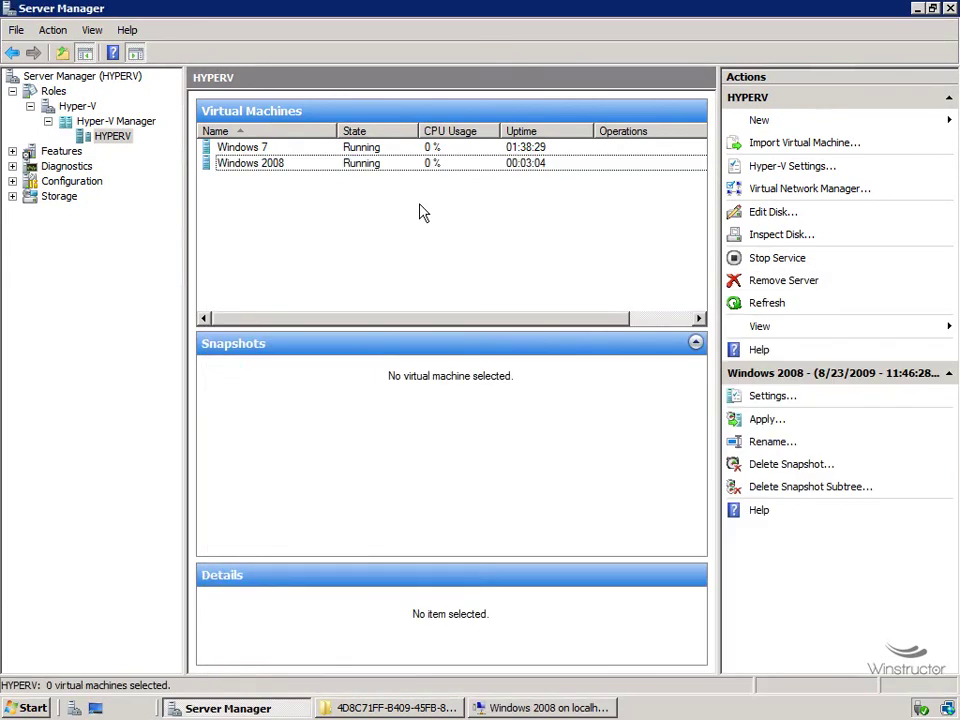
pyautogui.rightClick(390, 163)
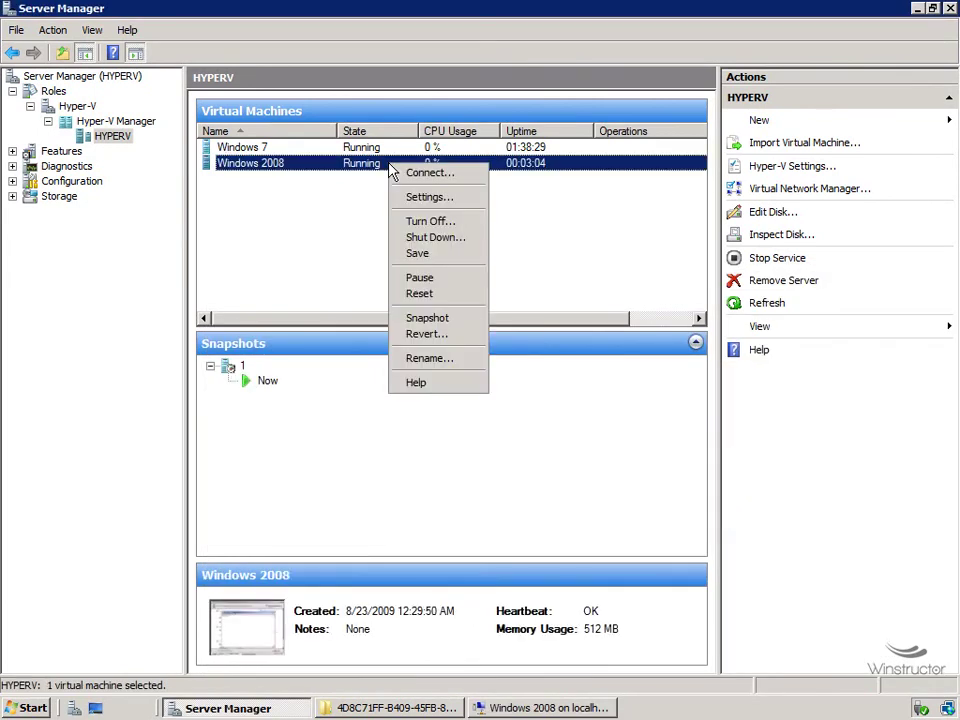
# Take a second snapshot of Windows 2008 and rename it 2, under snapshot 1.
pyautogui.click(436, 320)
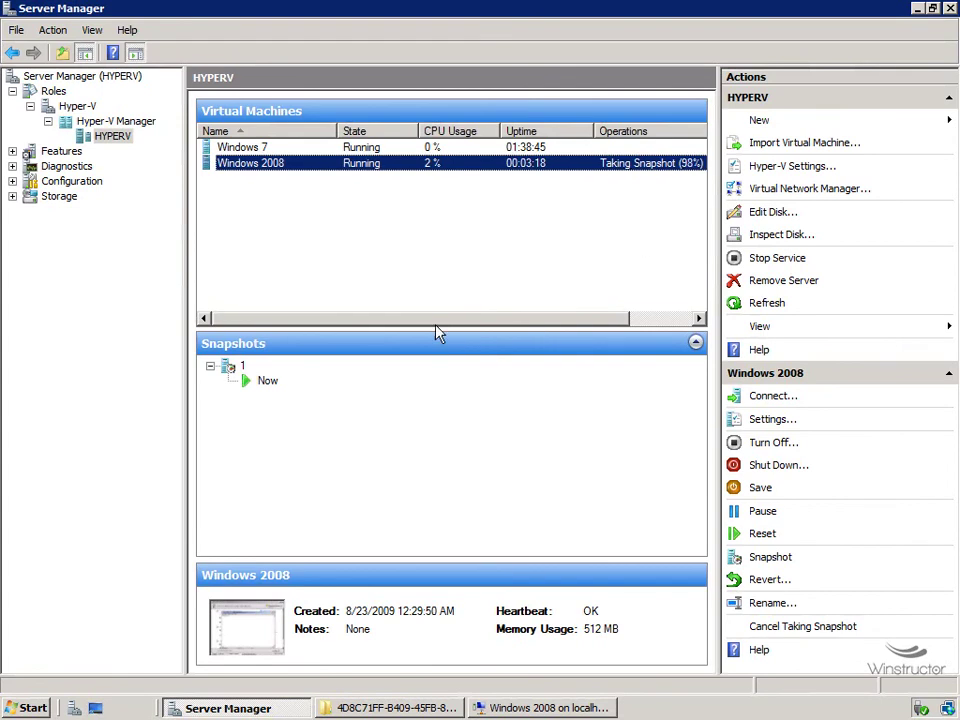
pyautogui.click(307, 429)
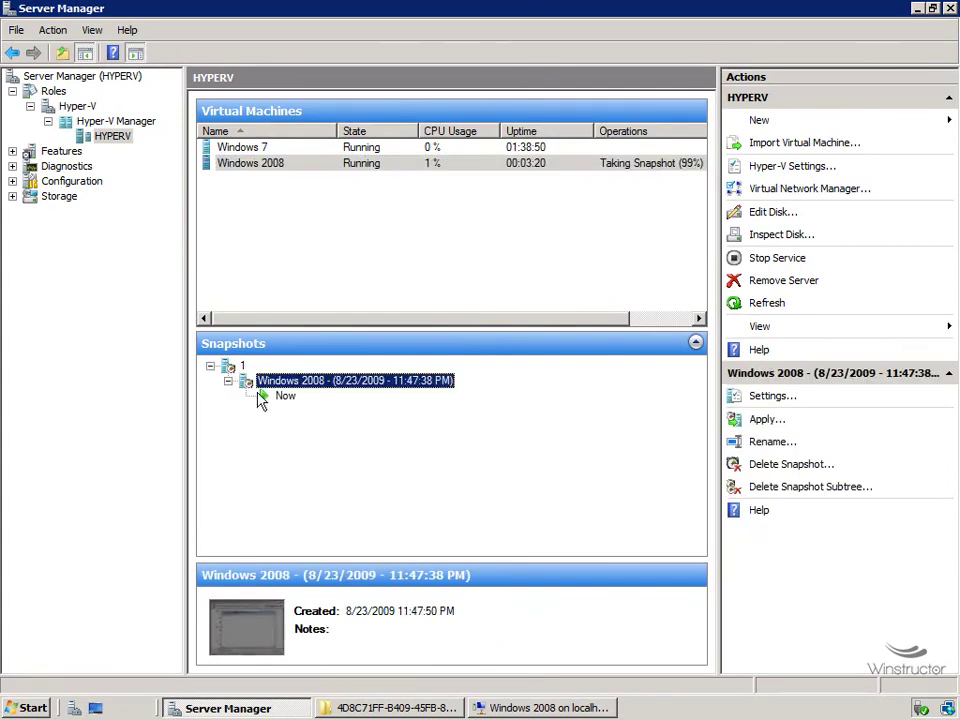
pyautogui.rightClick(278, 380)
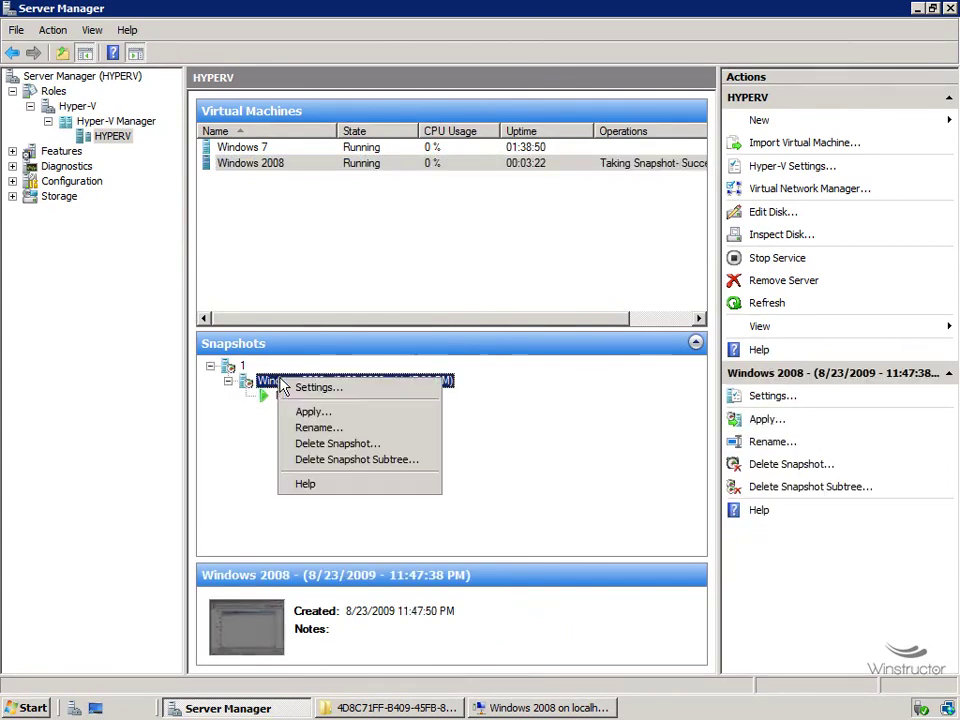
pyautogui.click(336, 428)
pyautogui.write('2')
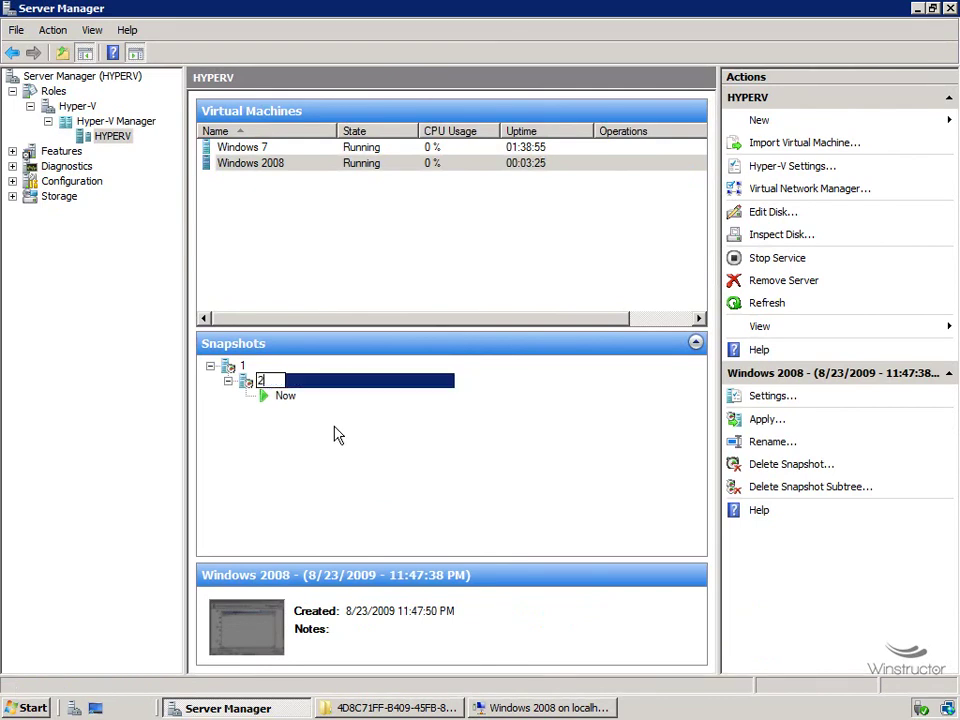
pyautogui.press('Return')
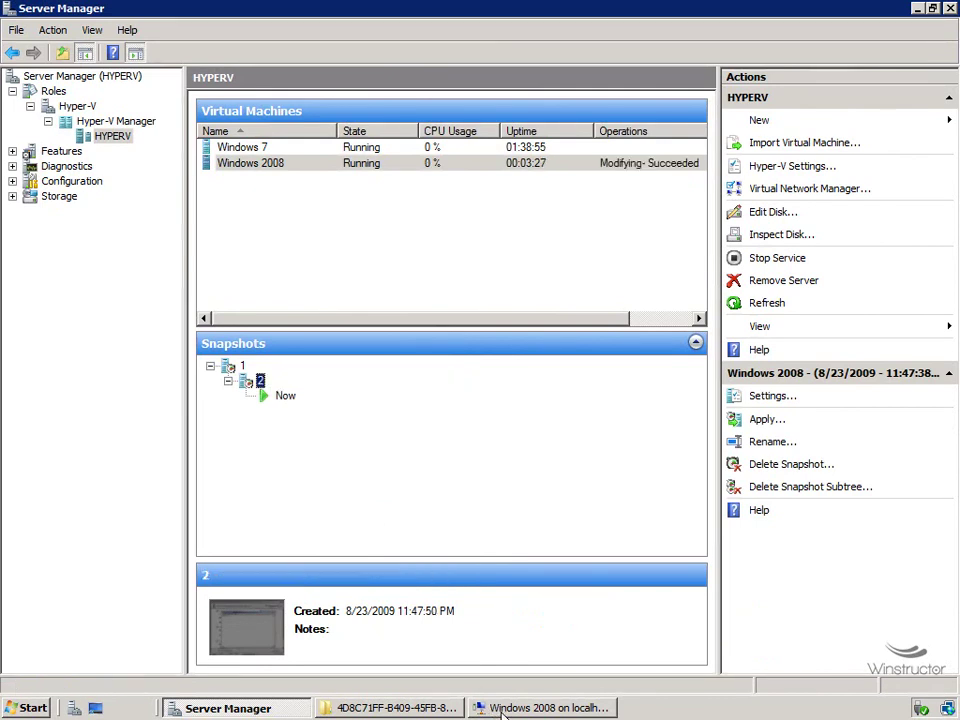
pyautogui.click(500, 708)
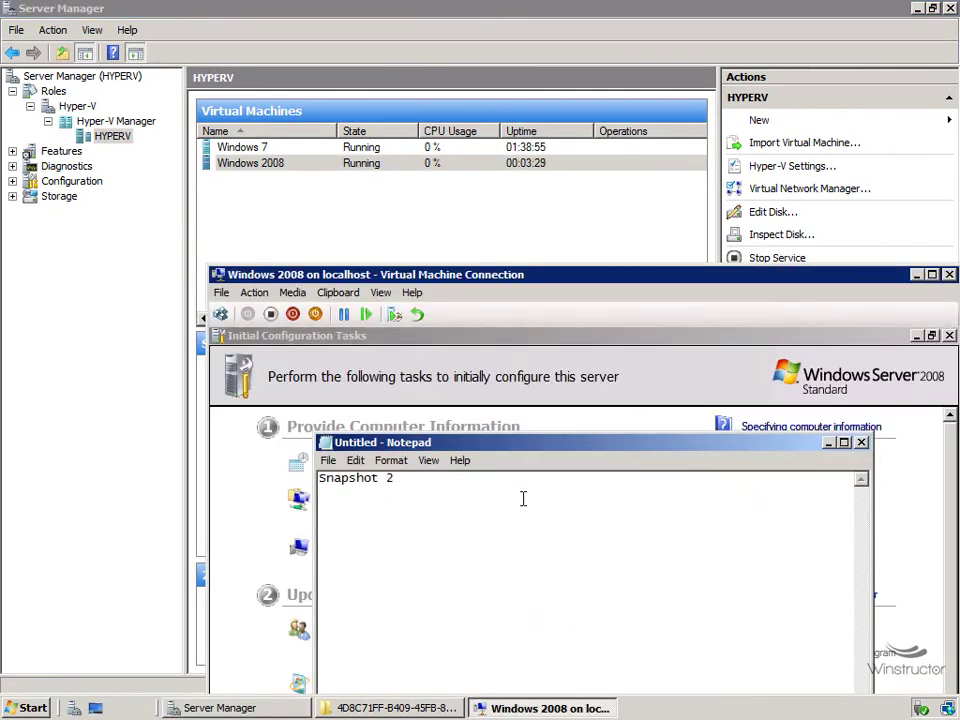
# Change the VM's Notepad line to 'Snapshot 3' and take another snapshot of Windows 2008.
pyautogui.press('BackSpace')
pyautogui.write('3')
pyautogui.rightClick(366, 166)
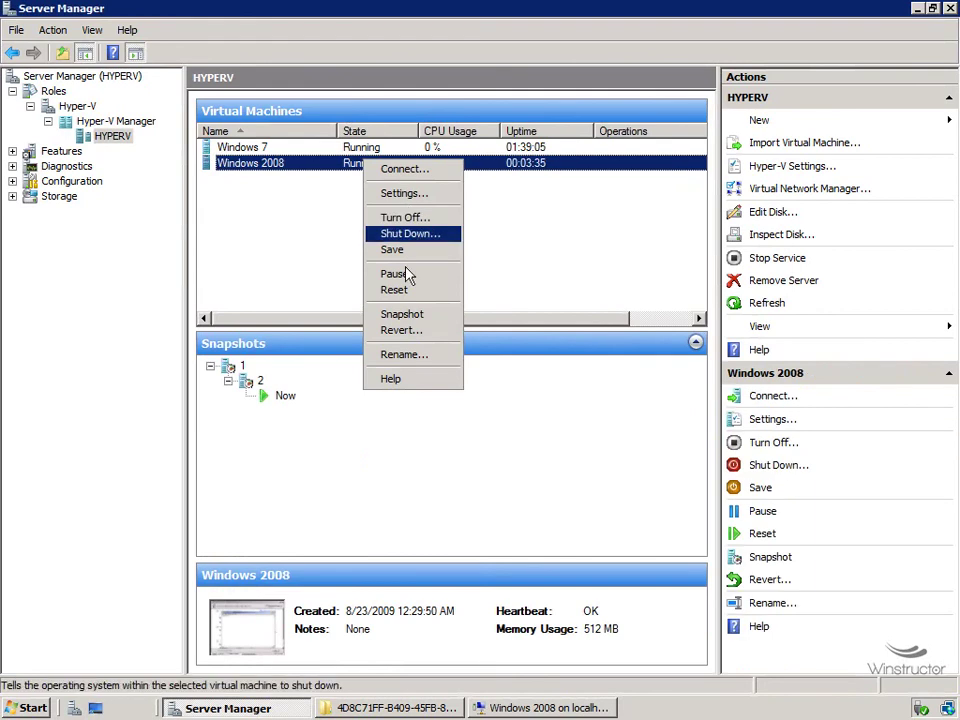
pyautogui.click(418, 316)
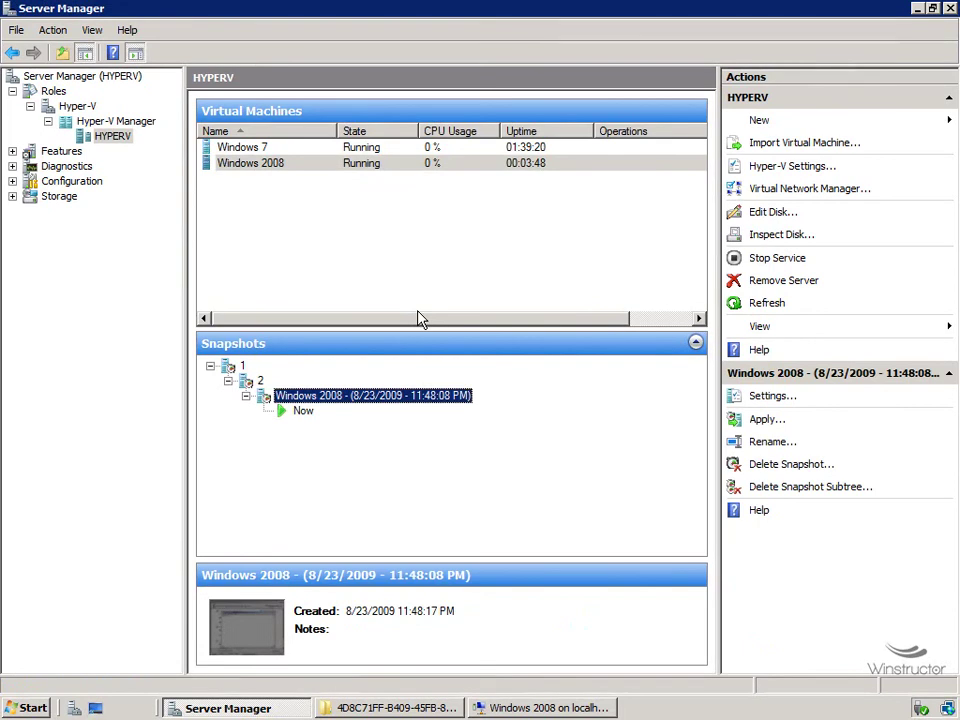
# Rename the newest snapshot to 3.
pyautogui.rightClick(402, 391)
pyautogui.click(440, 438)
pyautogui.write('3')
pyautogui.press('Return')
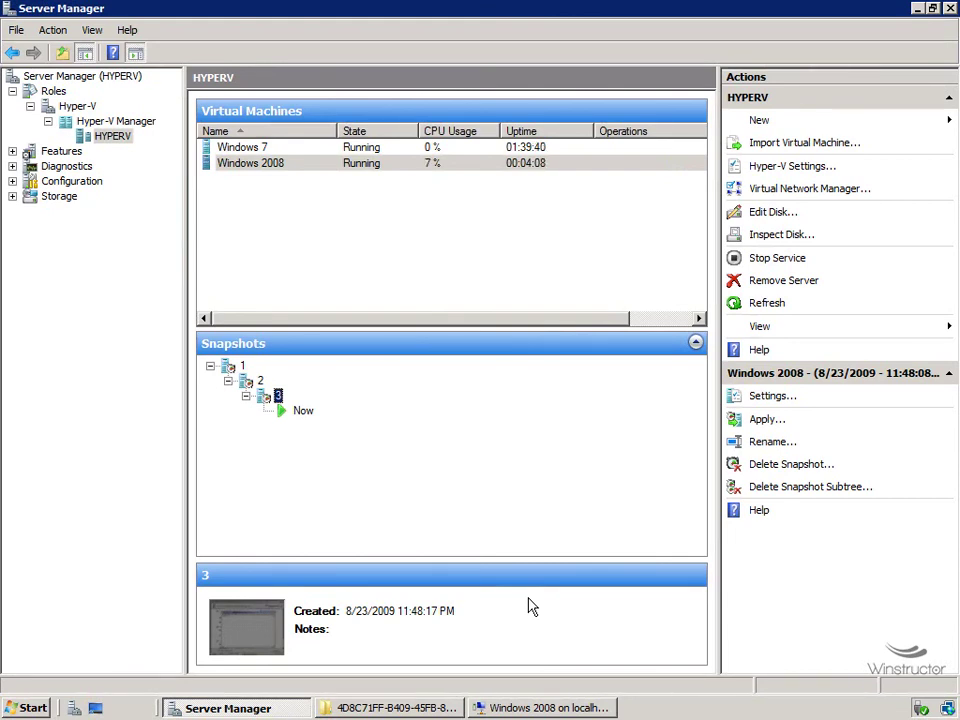
pyautogui.click(546, 707)
# Move the VM window up and to the right, and return to the Hyper-V Manager machine list.
pyautogui.moveTo(428, 272); pyautogui.dragTo(677, 189)
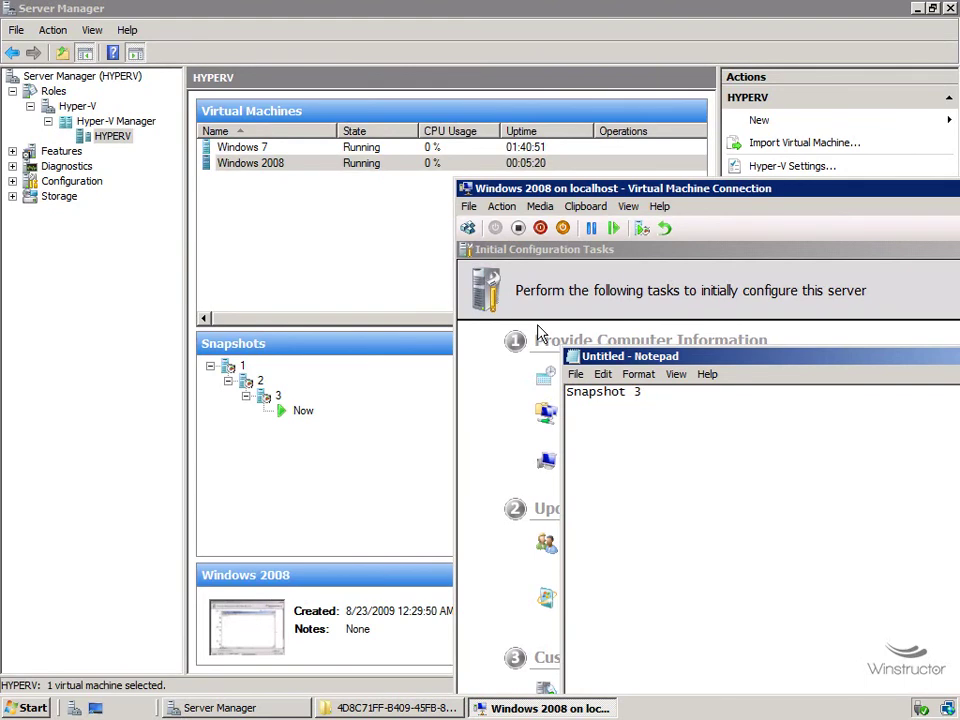
pyautogui.click(357, 168)
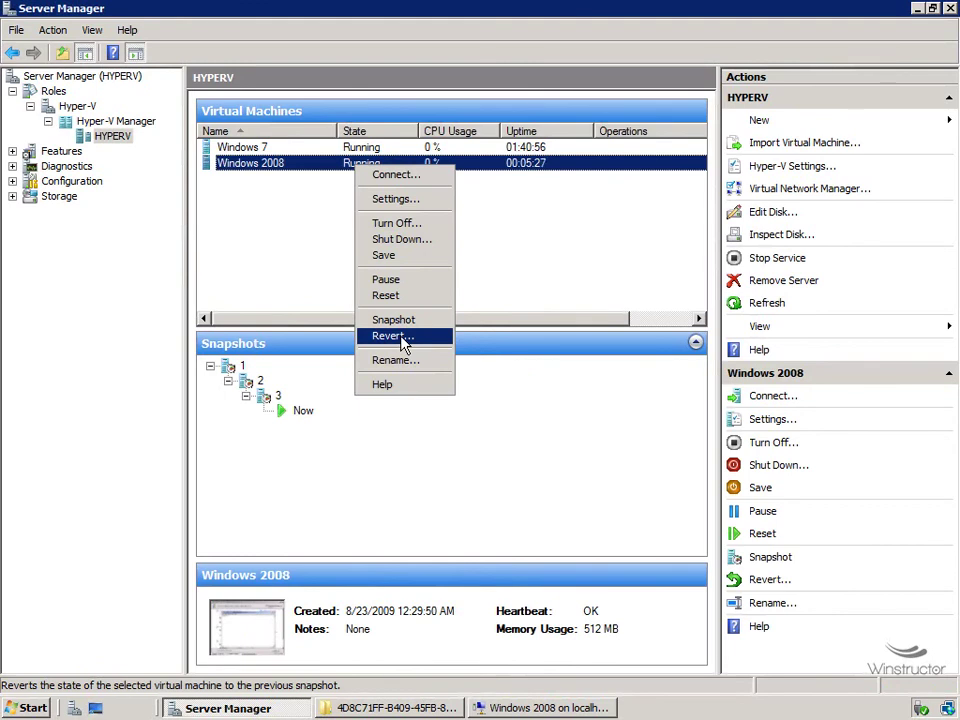
pyautogui.click(261, 386)
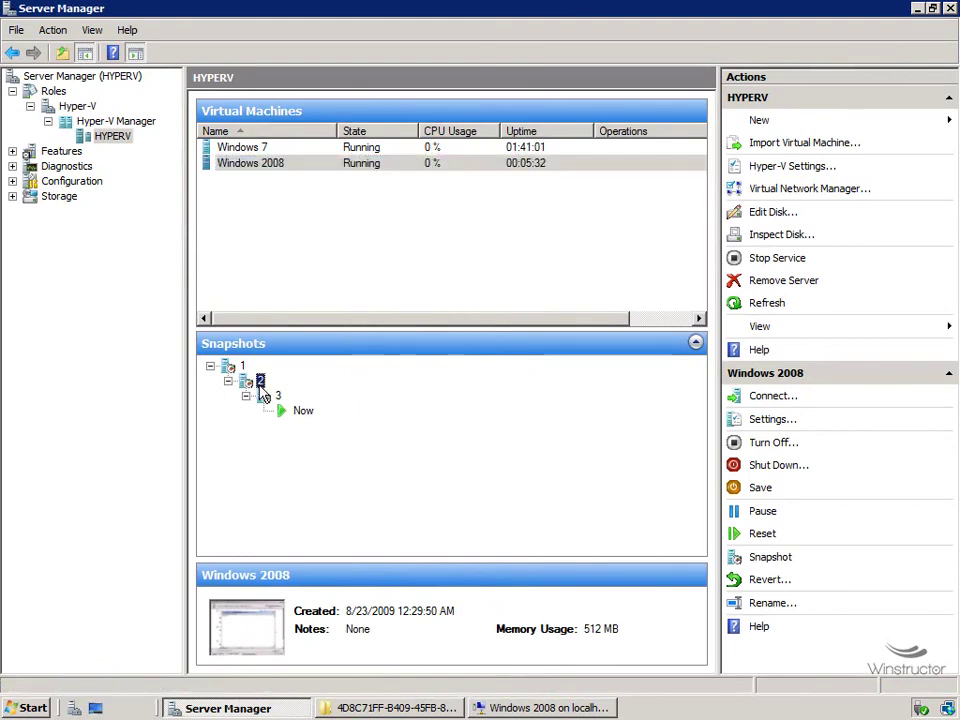
pyautogui.rightClick(262, 390)
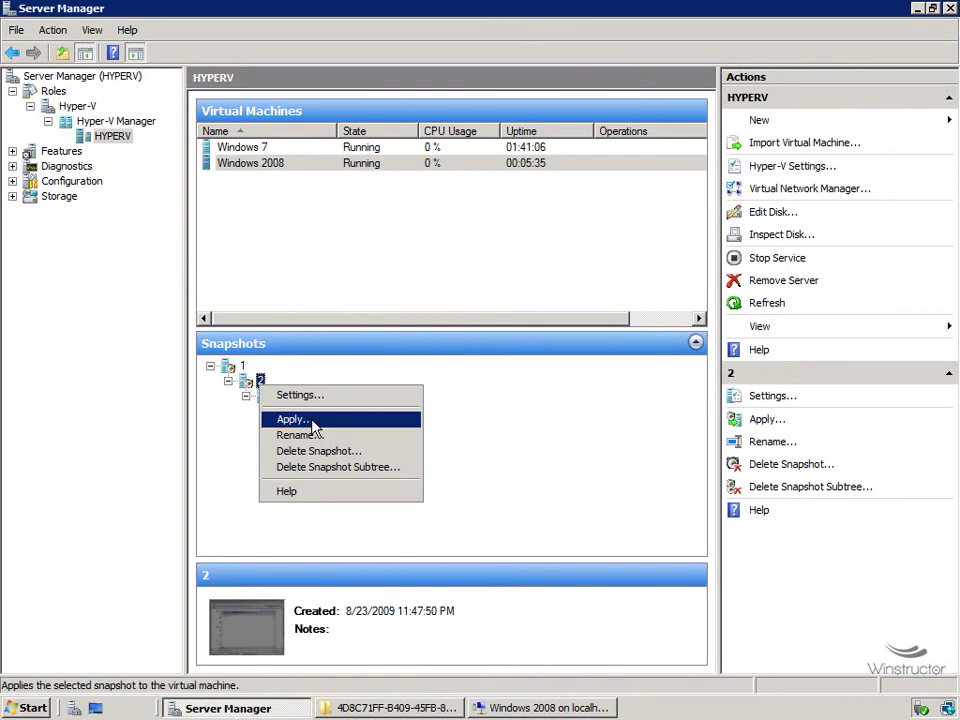
pyautogui.click(311, 424)
pyautogui.rightClick(262, 387)
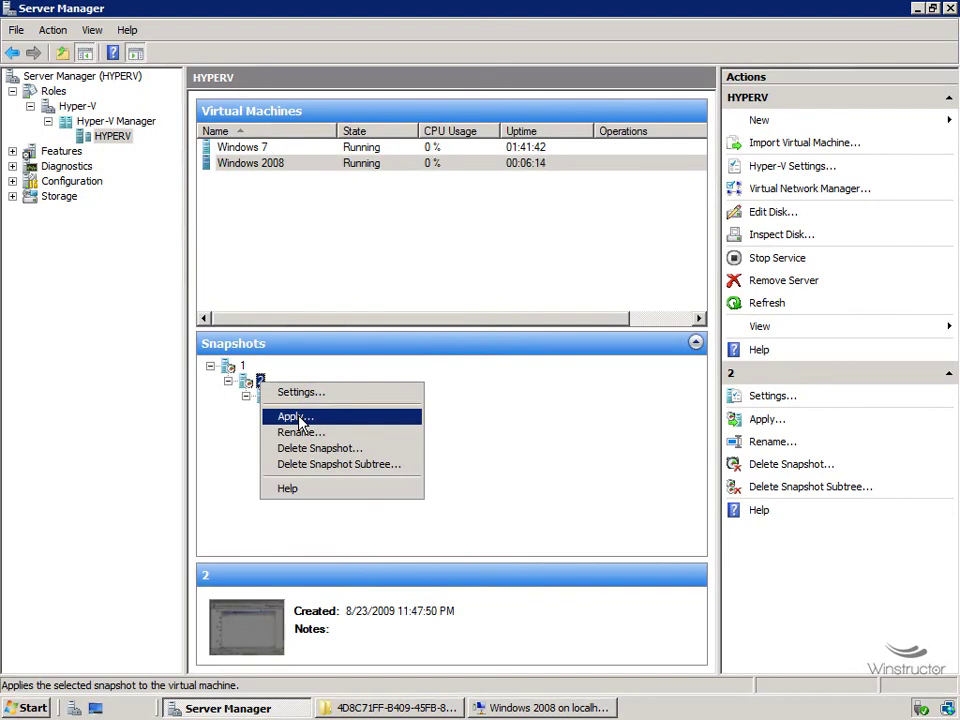
pyautogui.click(367, 166)
pyautogui.rightClick(370, 170)
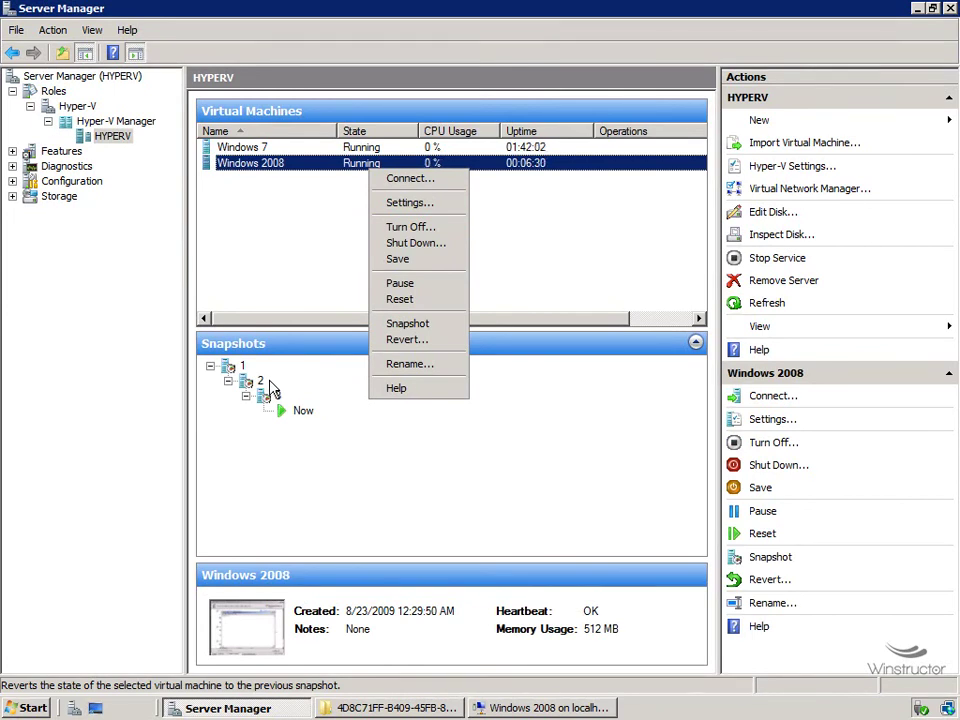
pyautogui.click(306, 467)
# Overwrite the VM's Notepad 'Snapshot 3' text with 'zsdnvfj,chbgjncmbvncbncx,bn'.
pyautogui.click(303, 411)
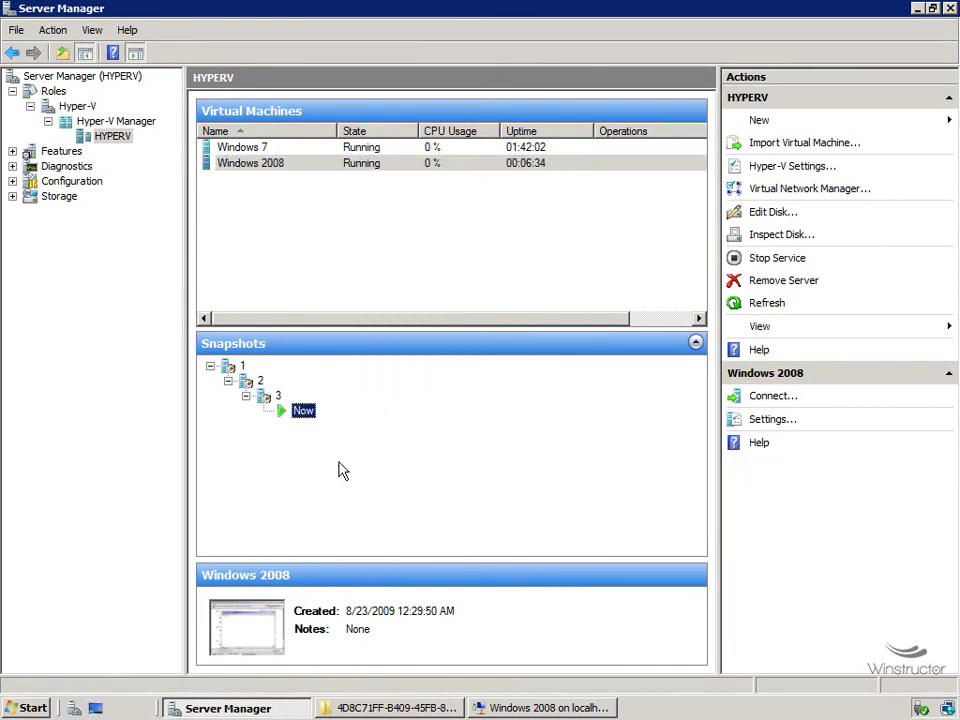
pyautogui.click(555, 707)
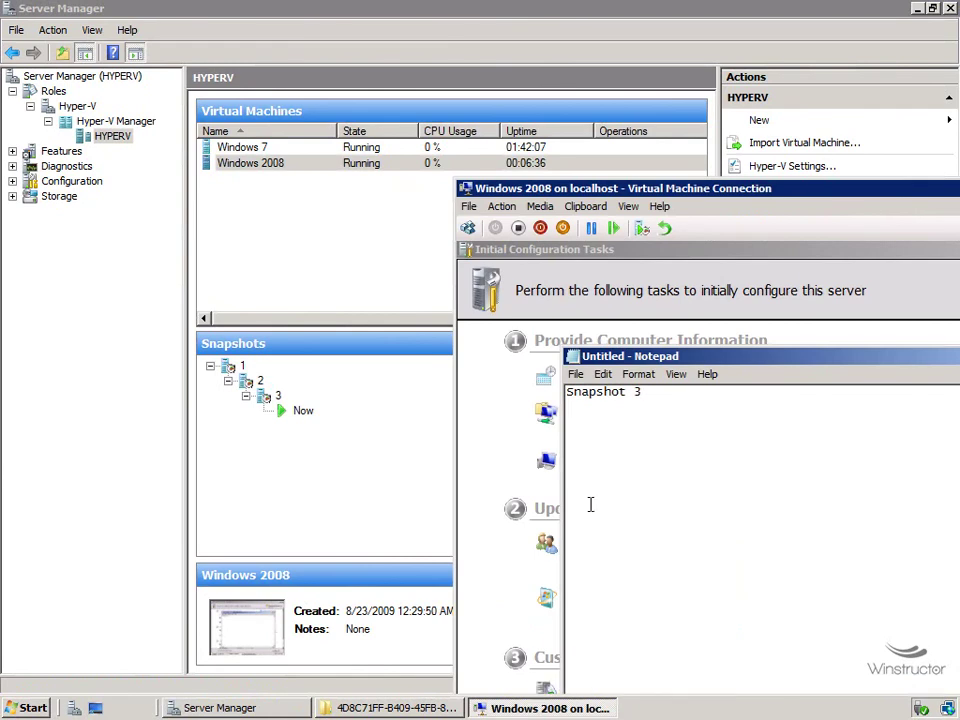
pyautogui.moveTo(668, 449); pyautogui.dragTo(568, 400)
pyautogui.write('zsdnvfj,chbgjncmbvncbncx,bn')
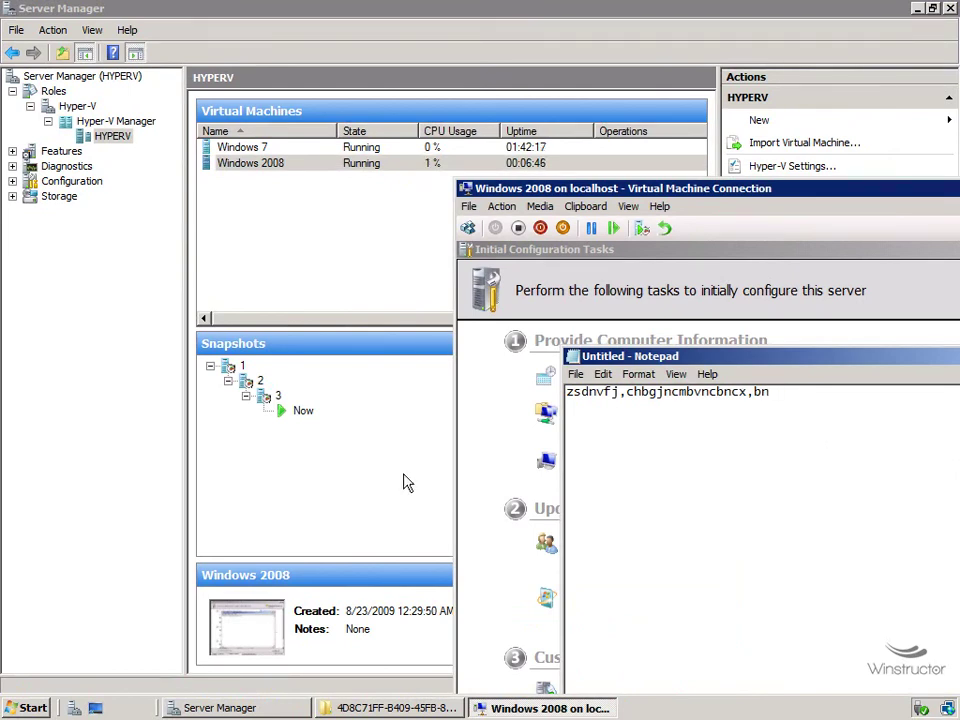
pyautogui.click(345, 455)
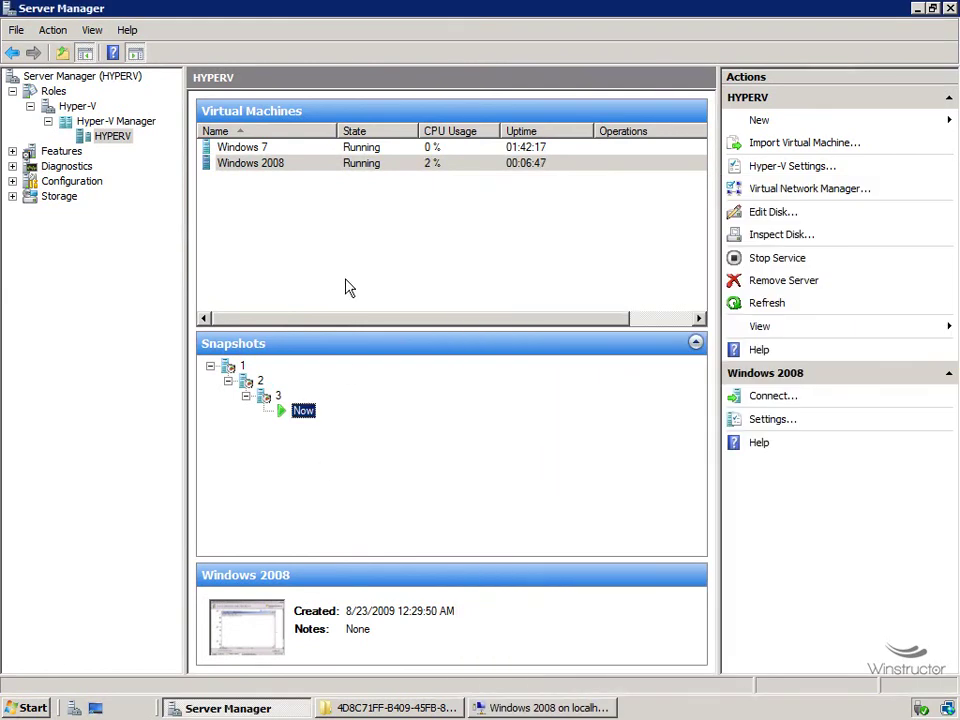
# Revert Windows 2008 to snapshot 3 and check that Notepad reads 'Snapshot 3' again.
pyautogui.click(340, 163)
pyautogui.rightClick(340, 163)
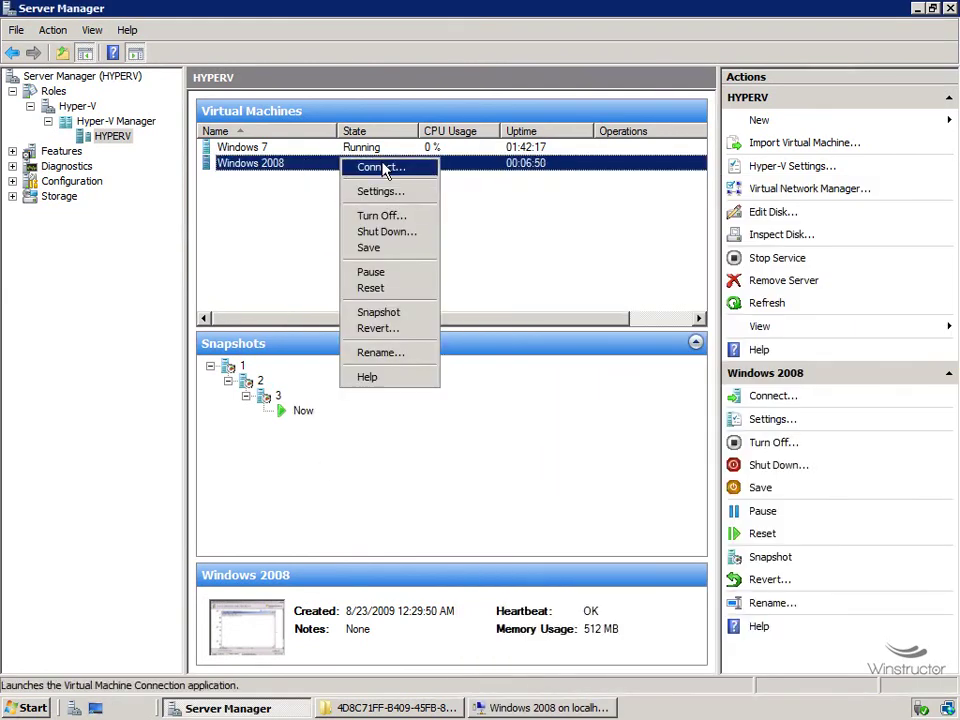
pyautogui.click(378, 328)
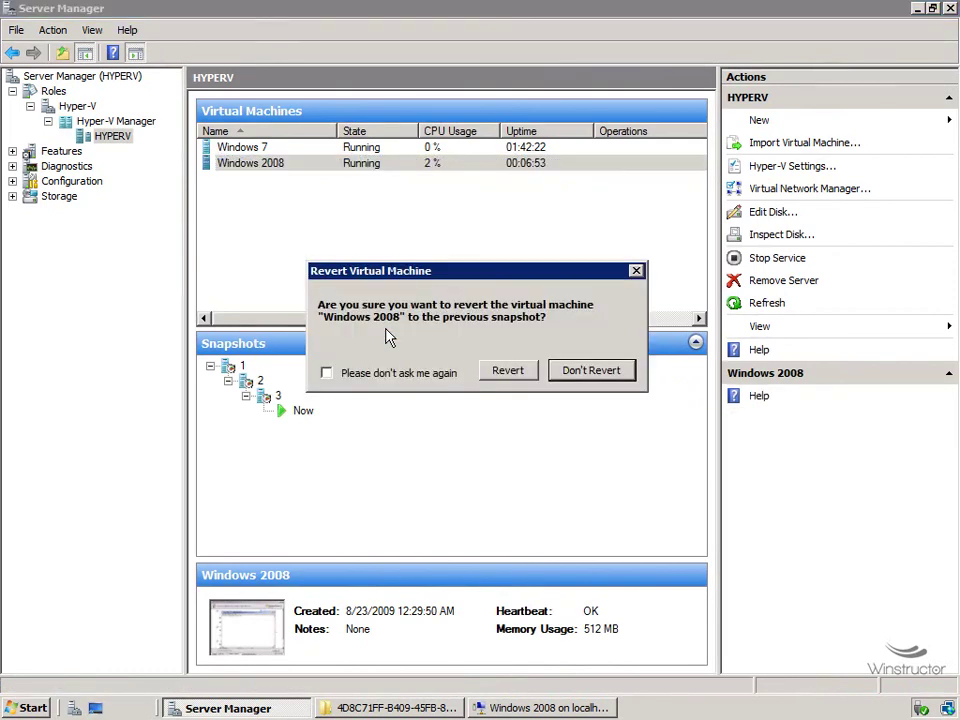
pyautogui.click(507, 374)
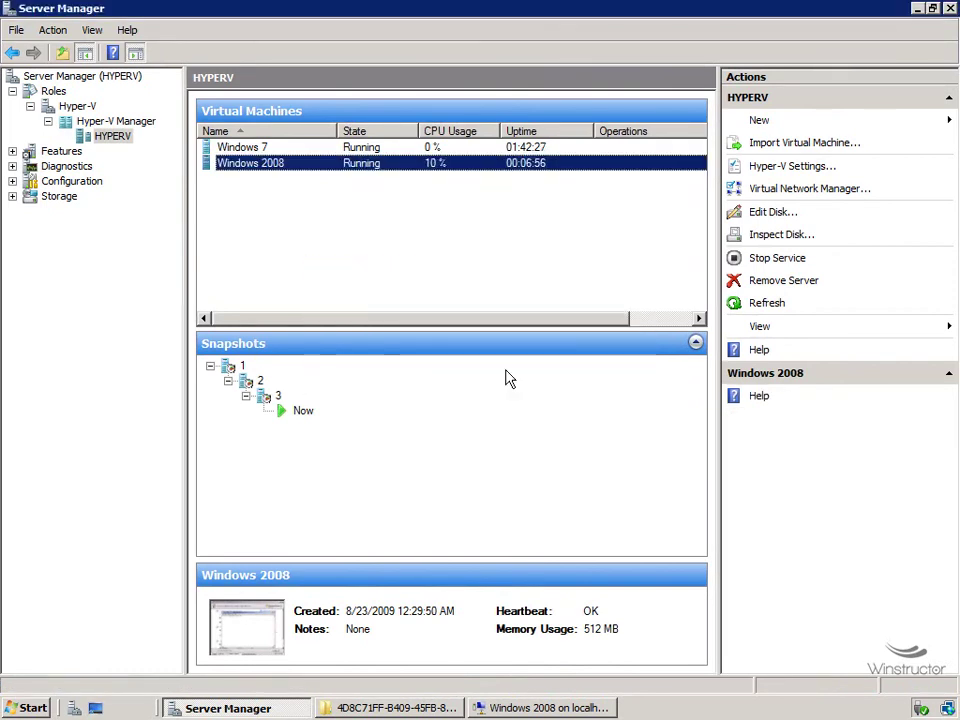
pyautogui.click(555, 708)
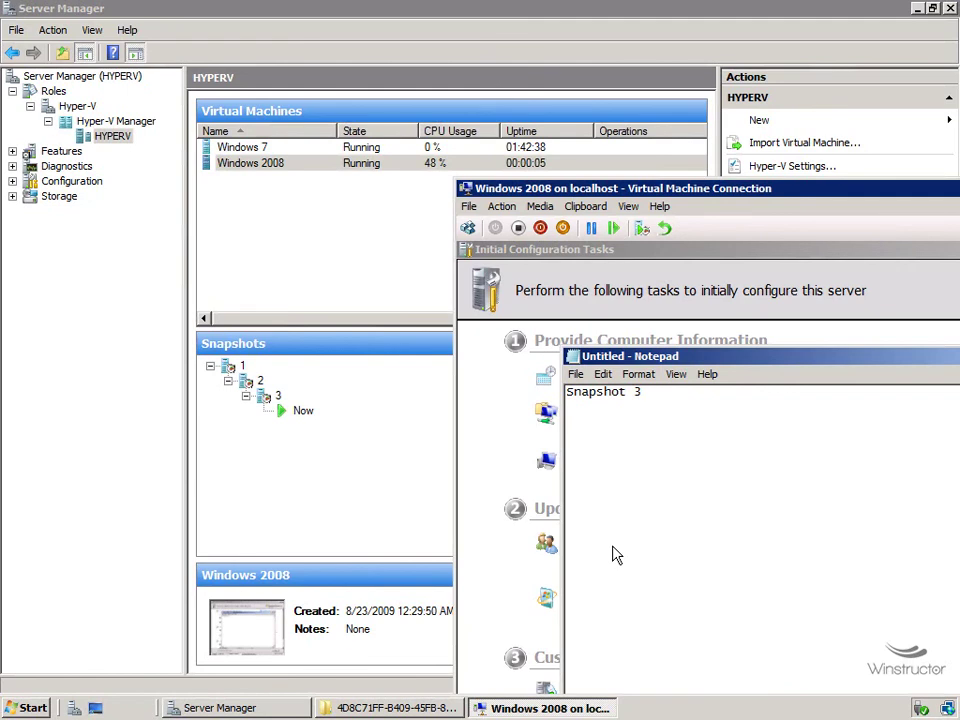
pyautogui.hotkey('ctrl', 'a')
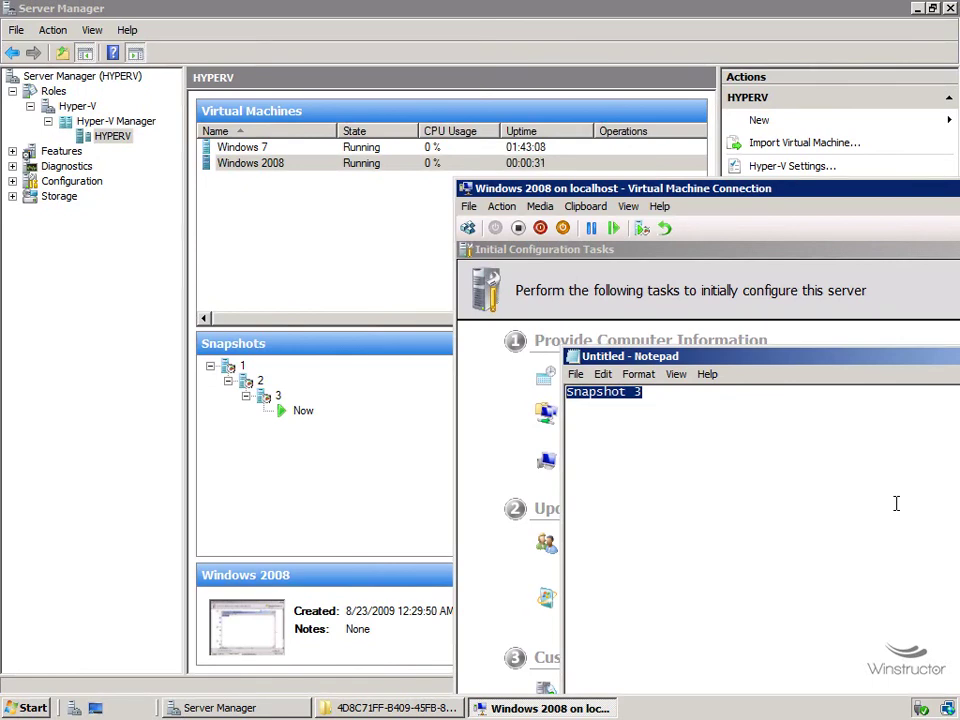
# Apply snapshot 2 to Windows 2008, discarding the current state, and verify Notepad reads 'Snapshot 2'.
pyautogui.click(323, 460)
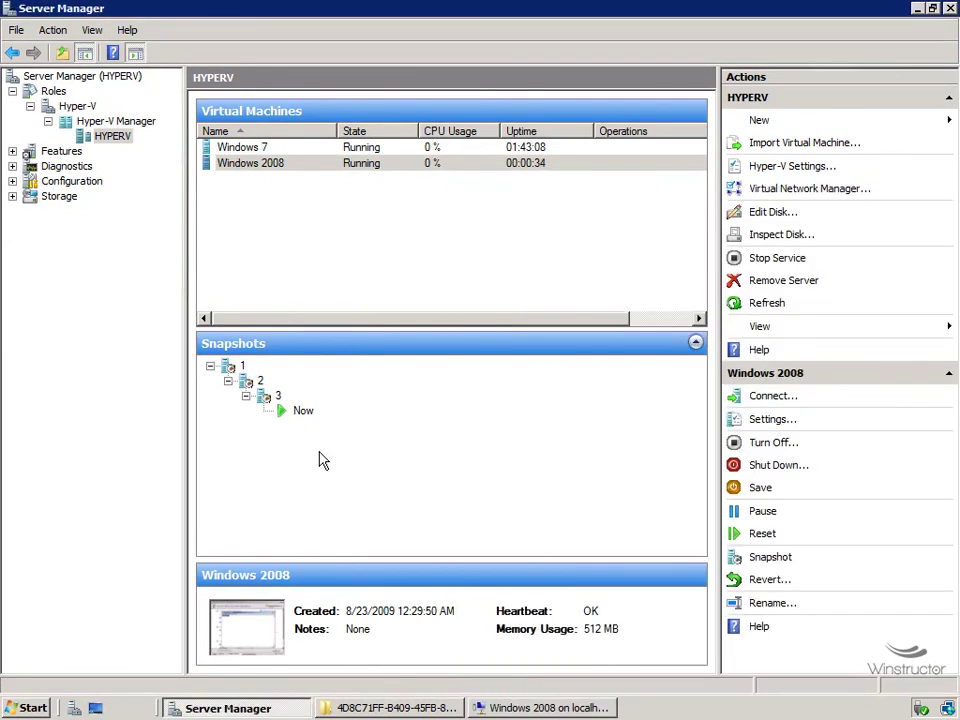
pyautogui.click(261, 383)
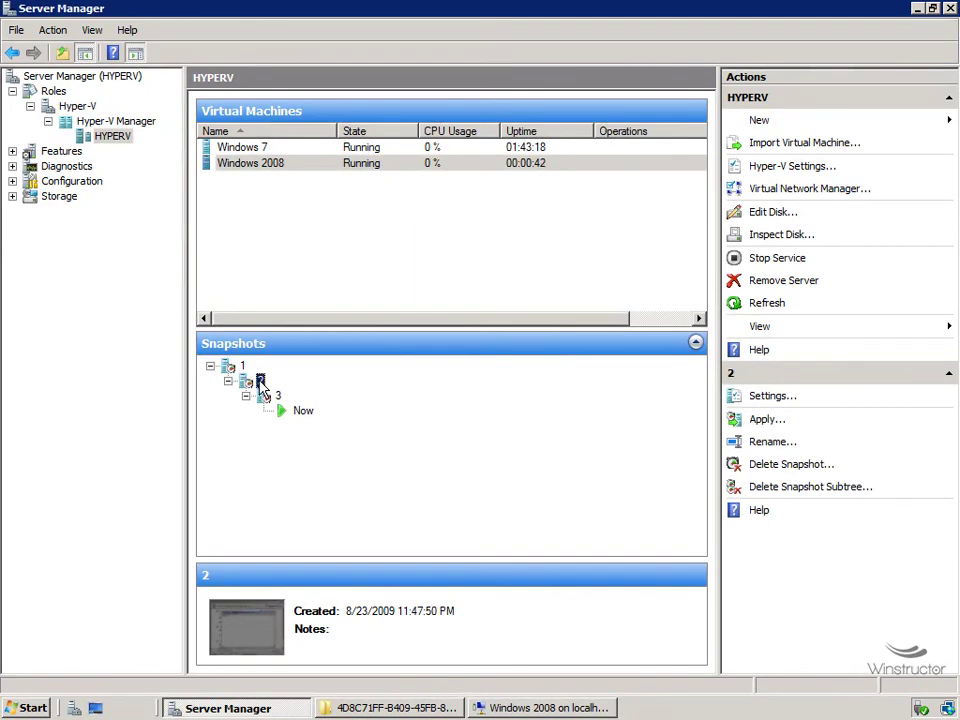
pyautogui.rightClick(261, 383)
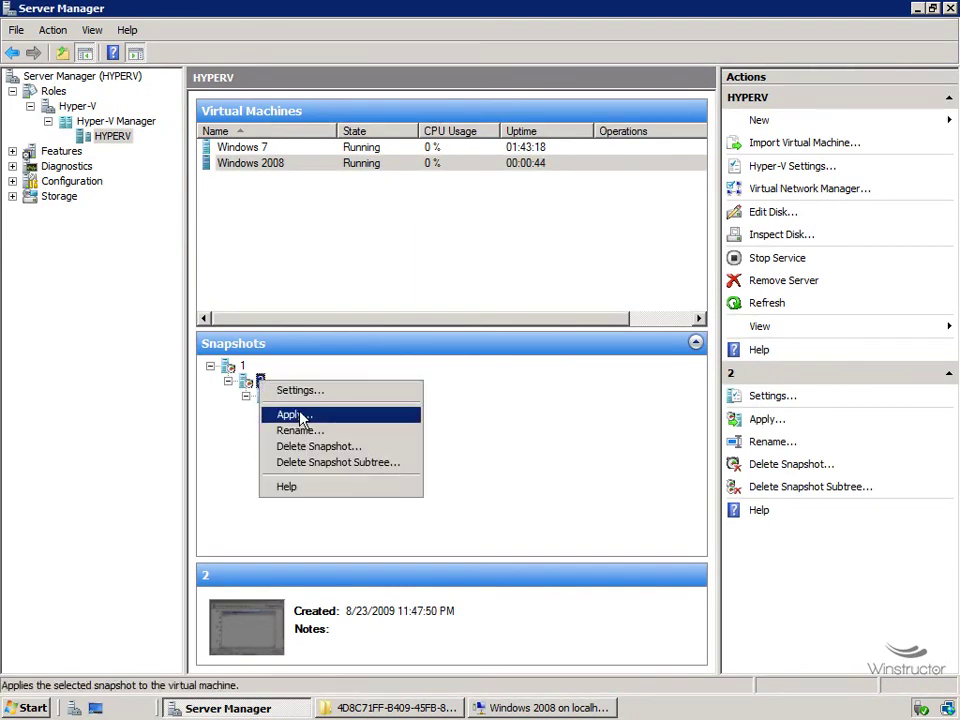
pyautogui.click(300, 416)
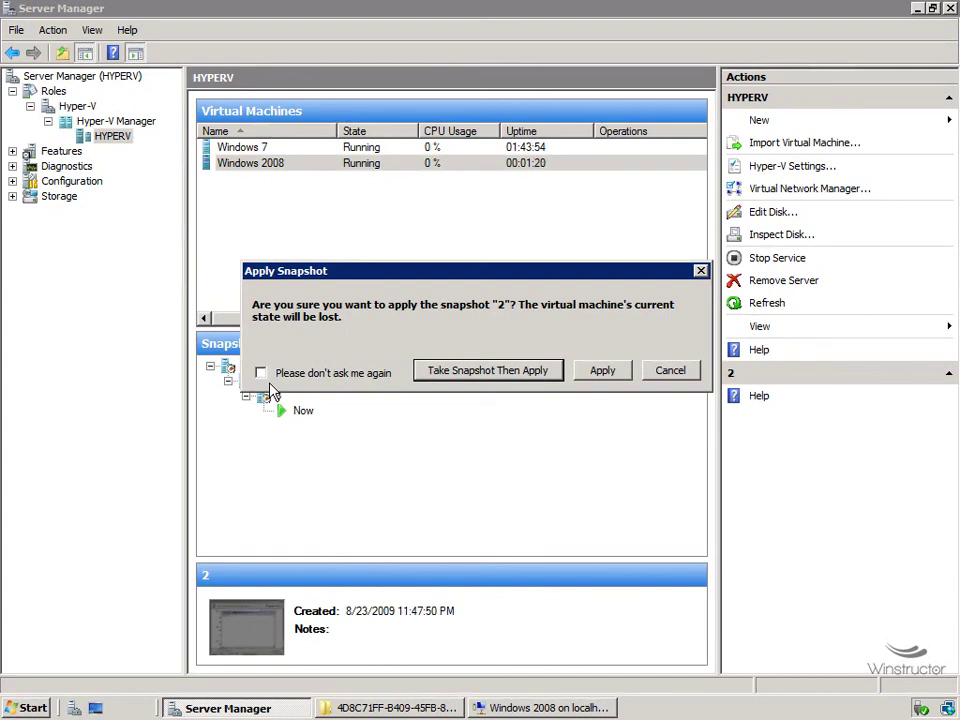
pyautogui.click(603, 371)
pyautogui.click(510, 708)
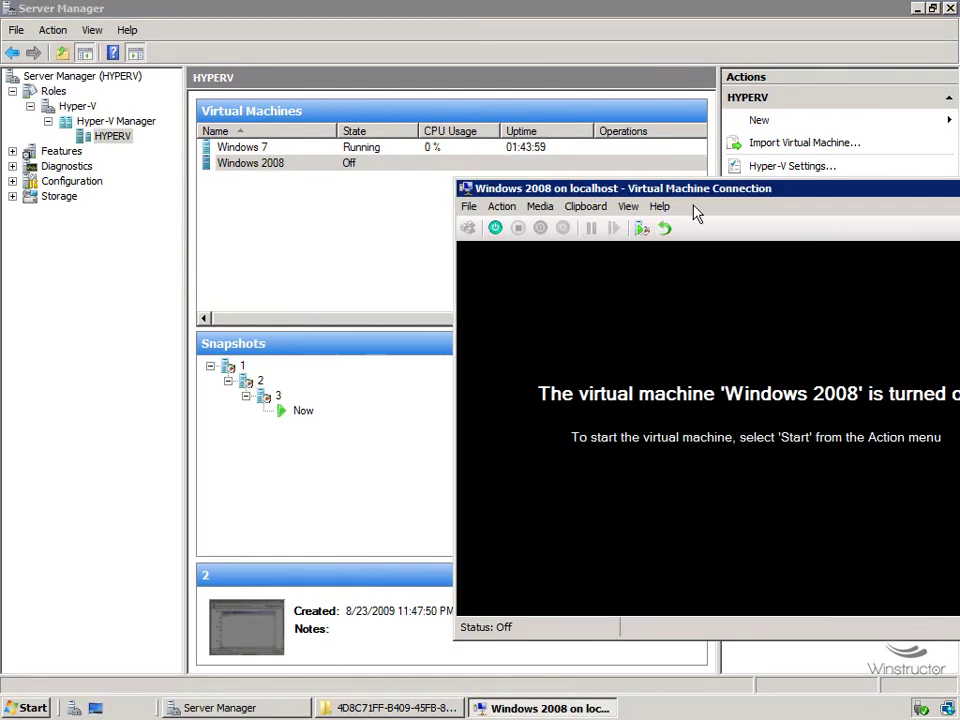
pyautogui.moveTo(694, 192); pyautogui.dragTo(596, 182)
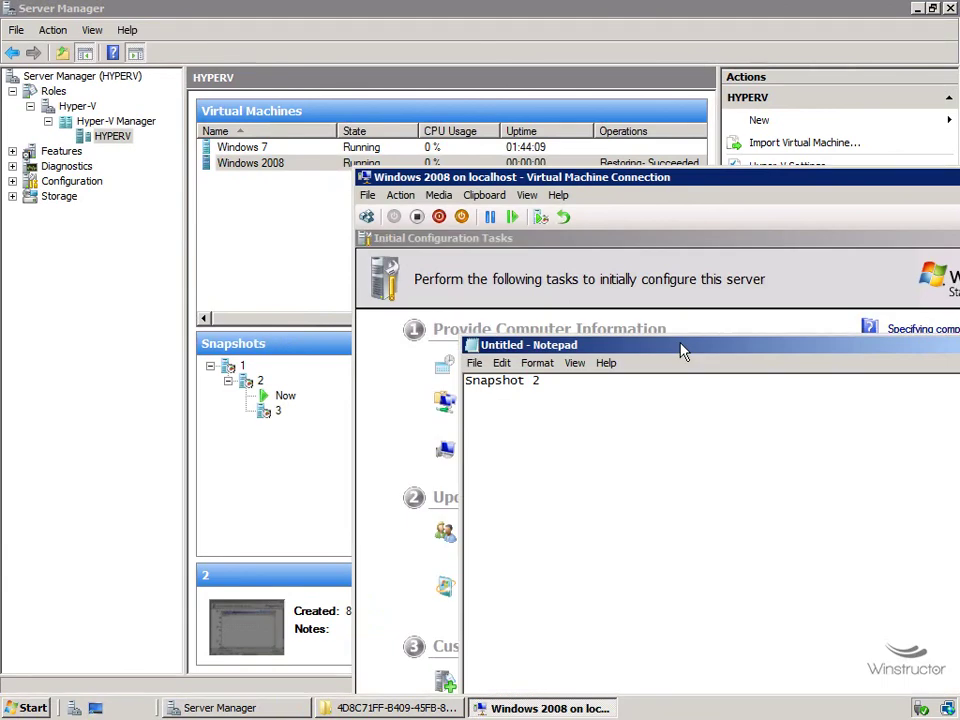
pyautogui.moveTo(455, 381); pyautogui.dragTo(654, 437)
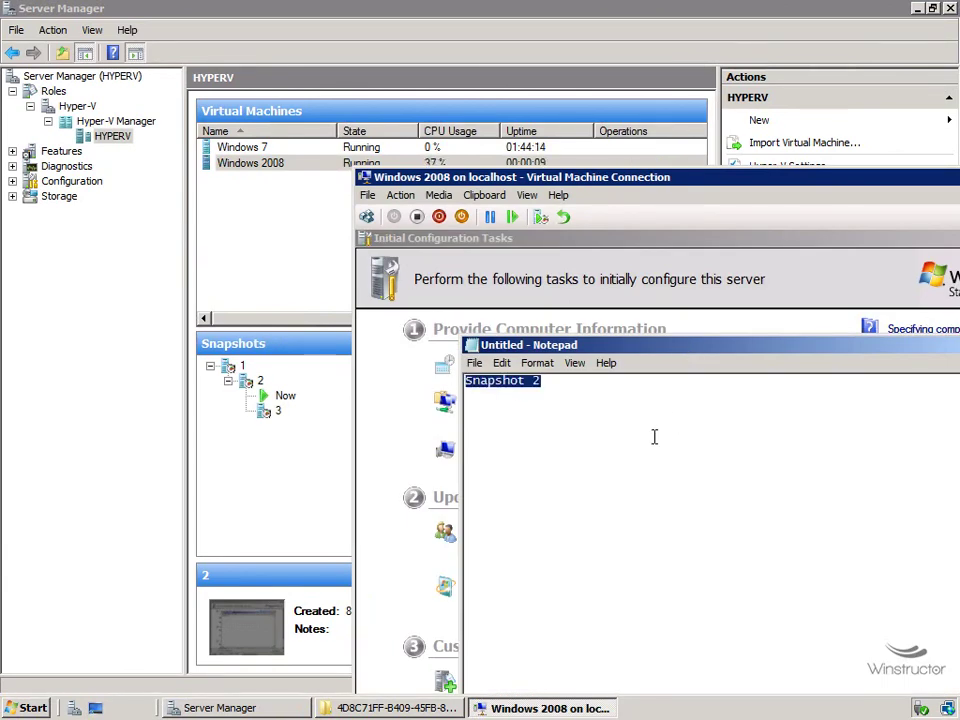